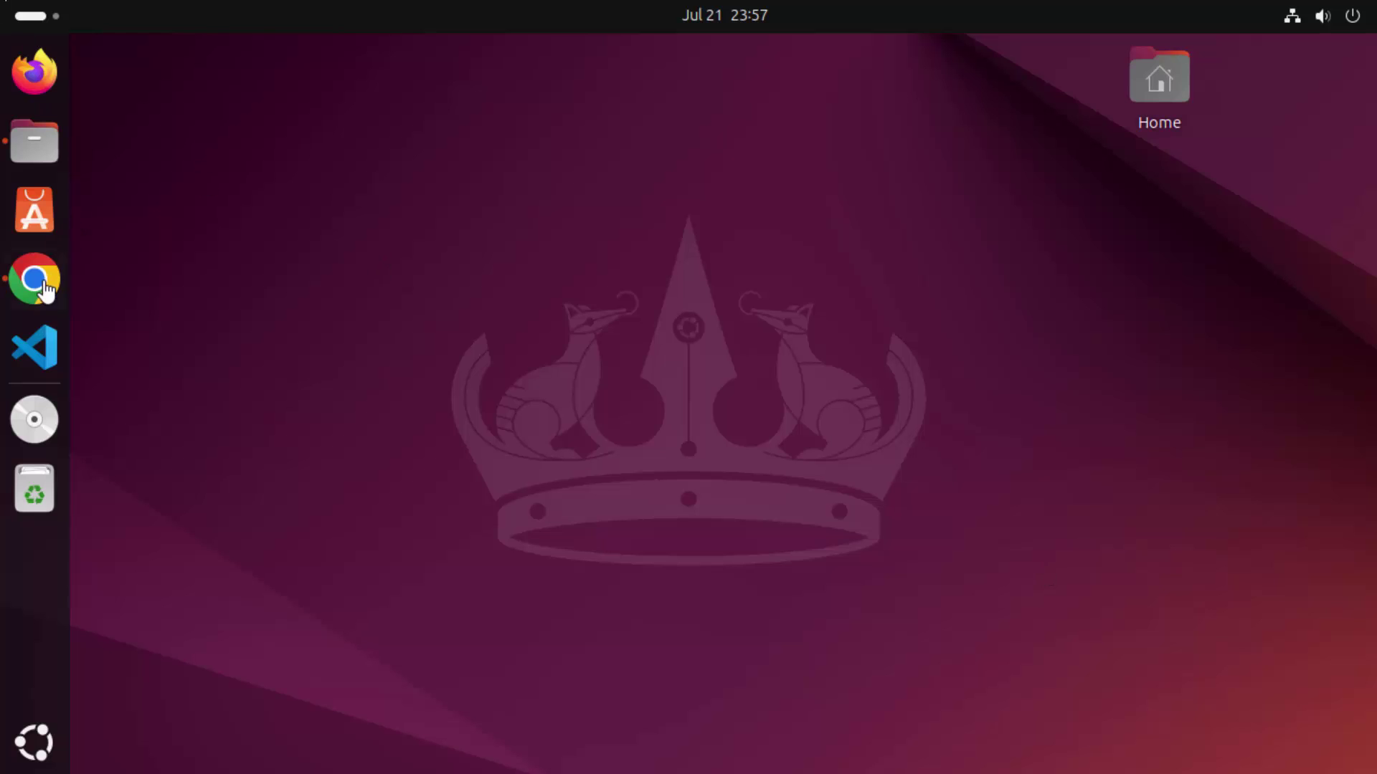
# Step: Open the 'Arduino - Home' page from Chrome's Google search results for 'arduino'
pyautogui.click(34, 279)
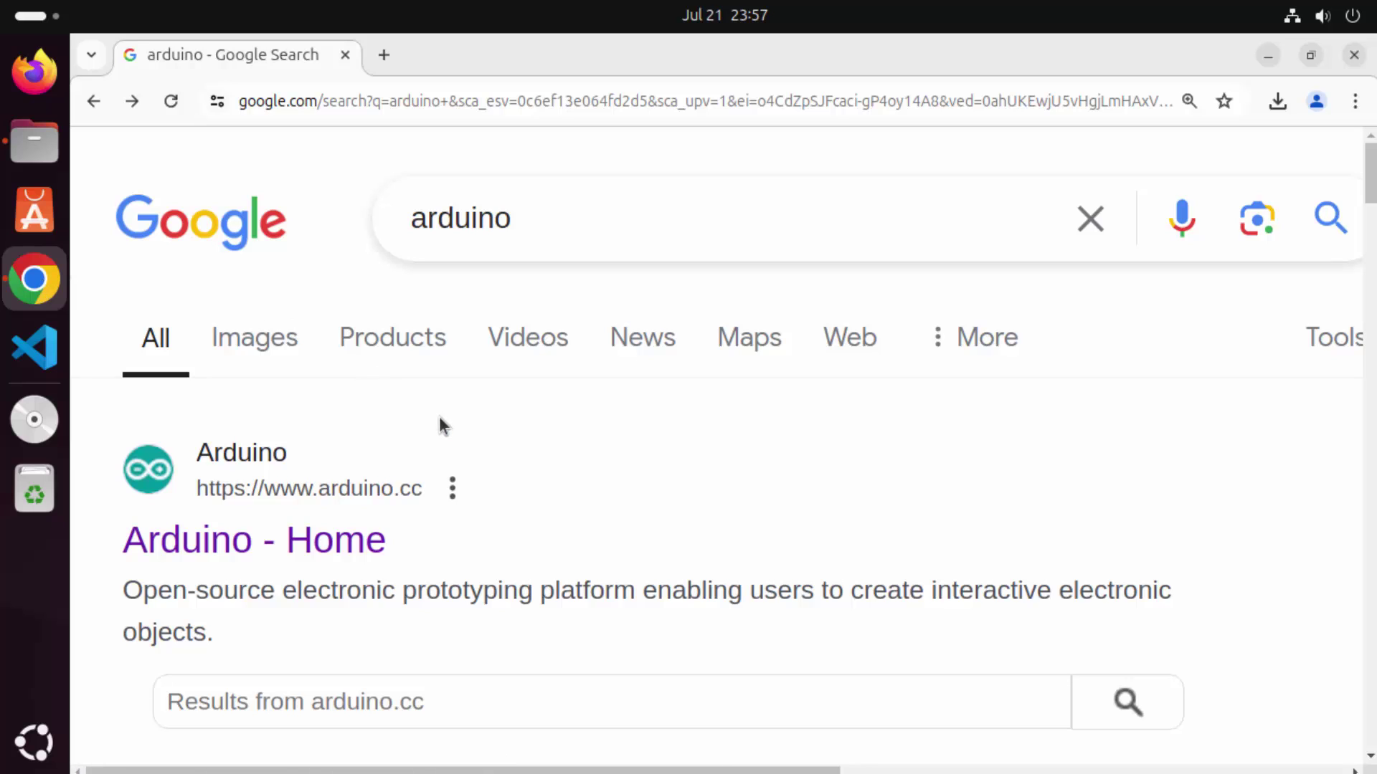
pyautogui.click(361, 550)
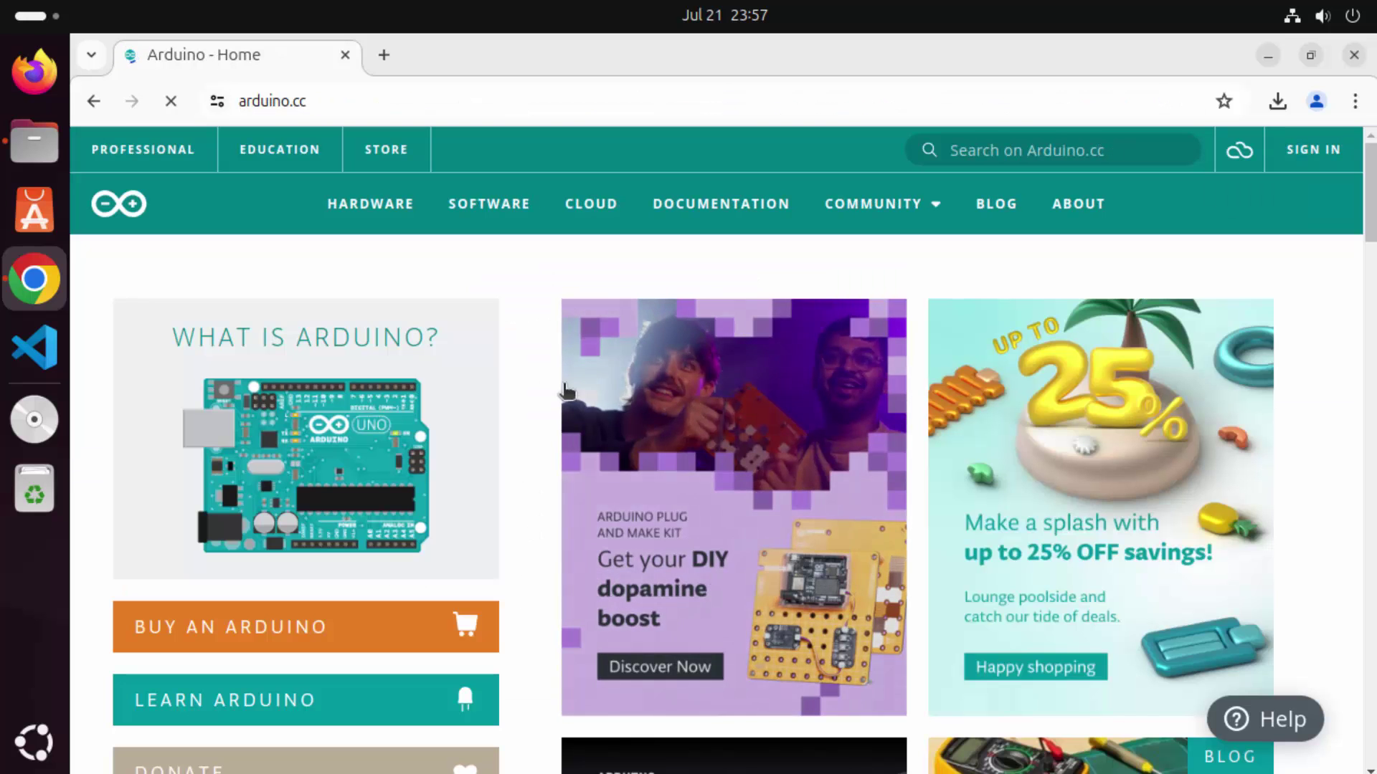
# Step: Download the Arduino IDE 2.3.2 Linux AppImage 64-bit via Just Download, skipping donation and newsletter
pyautogui.click(489, 204)
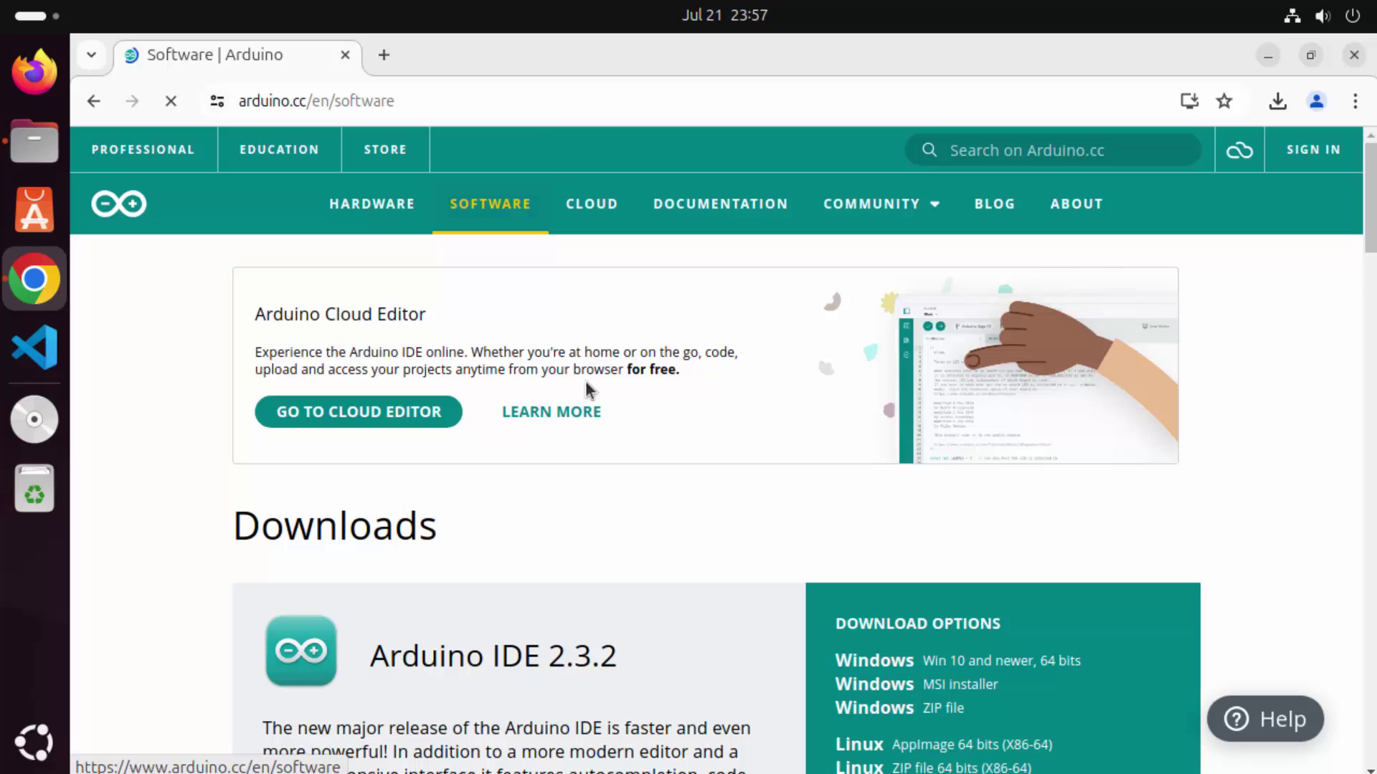
pyautogui.scroll(-2, 585, 391)
pyautogui.scroll(-2, 586, 390)
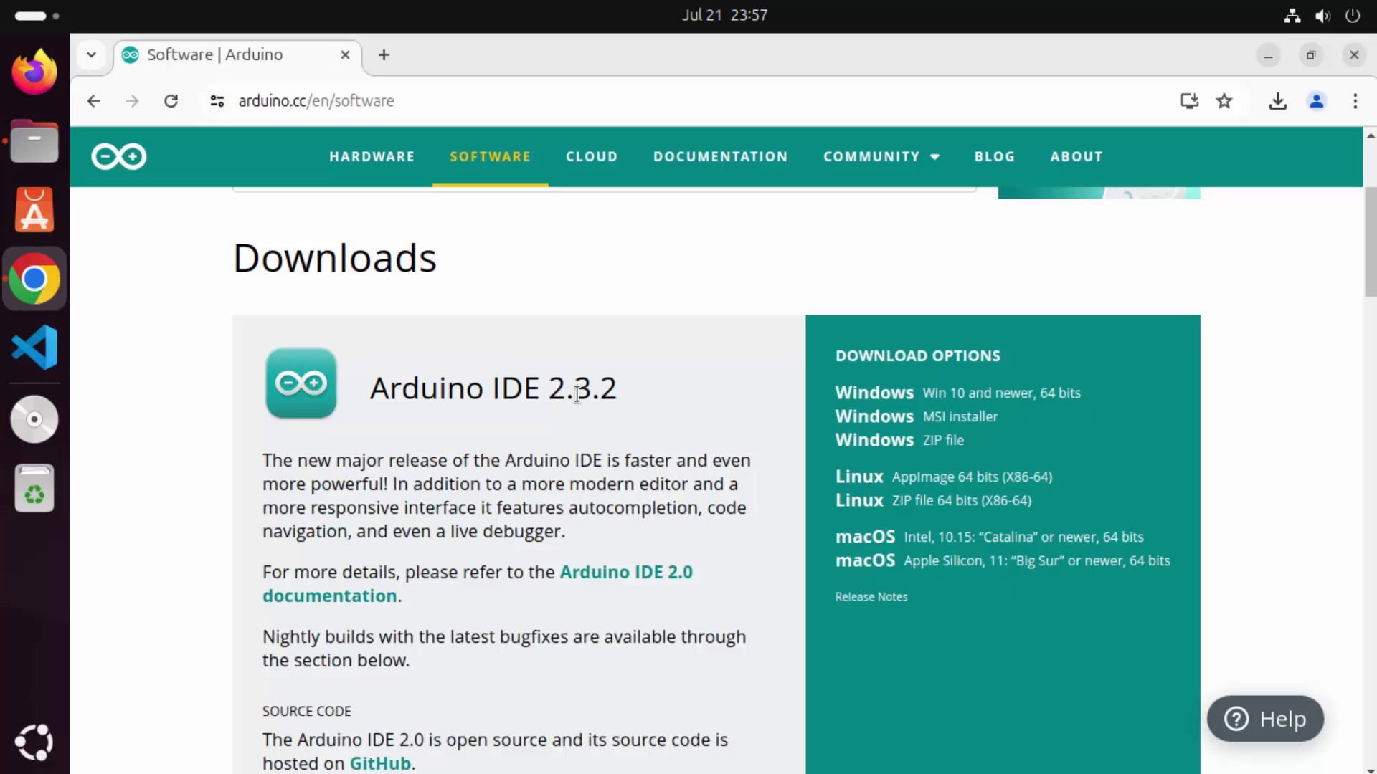
pyautogui.click(924, 486)
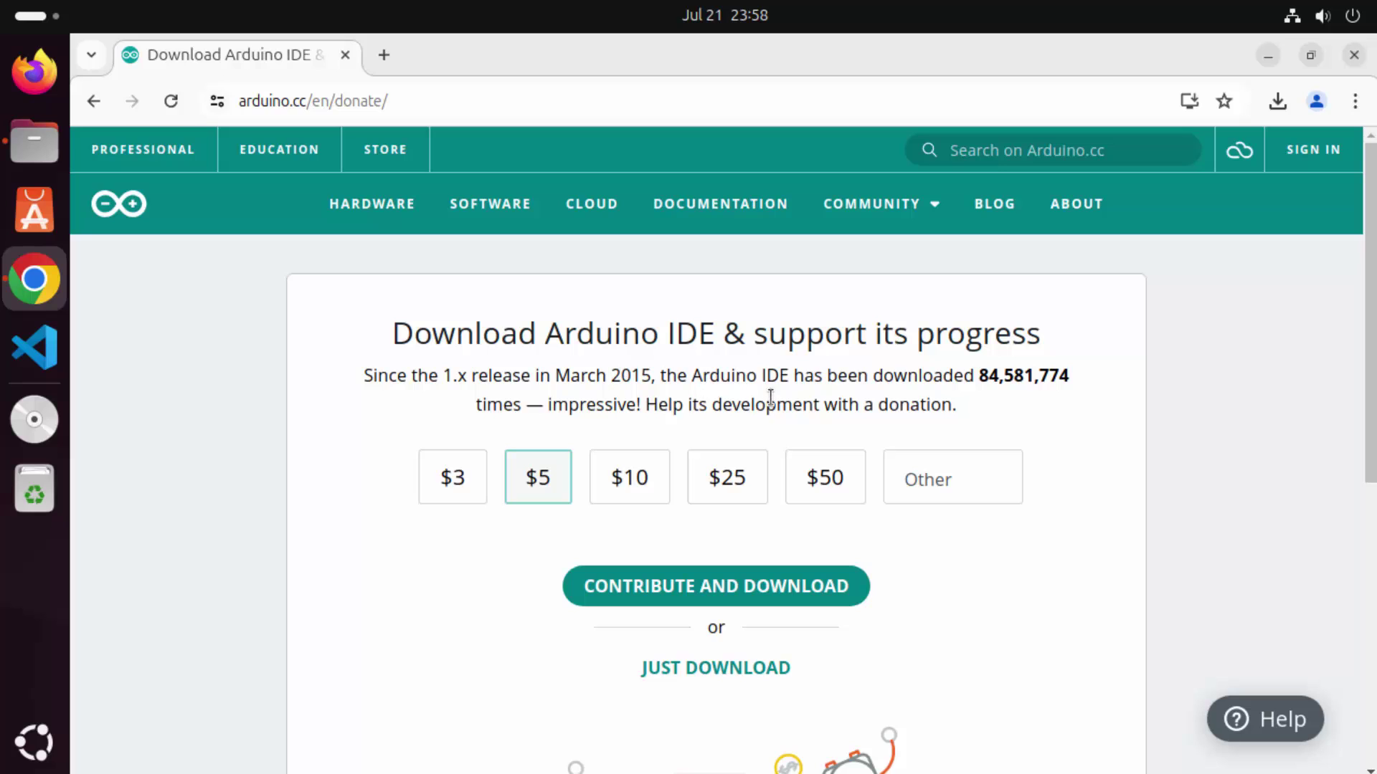
pyautogui.scroll(-3, 717, 372)
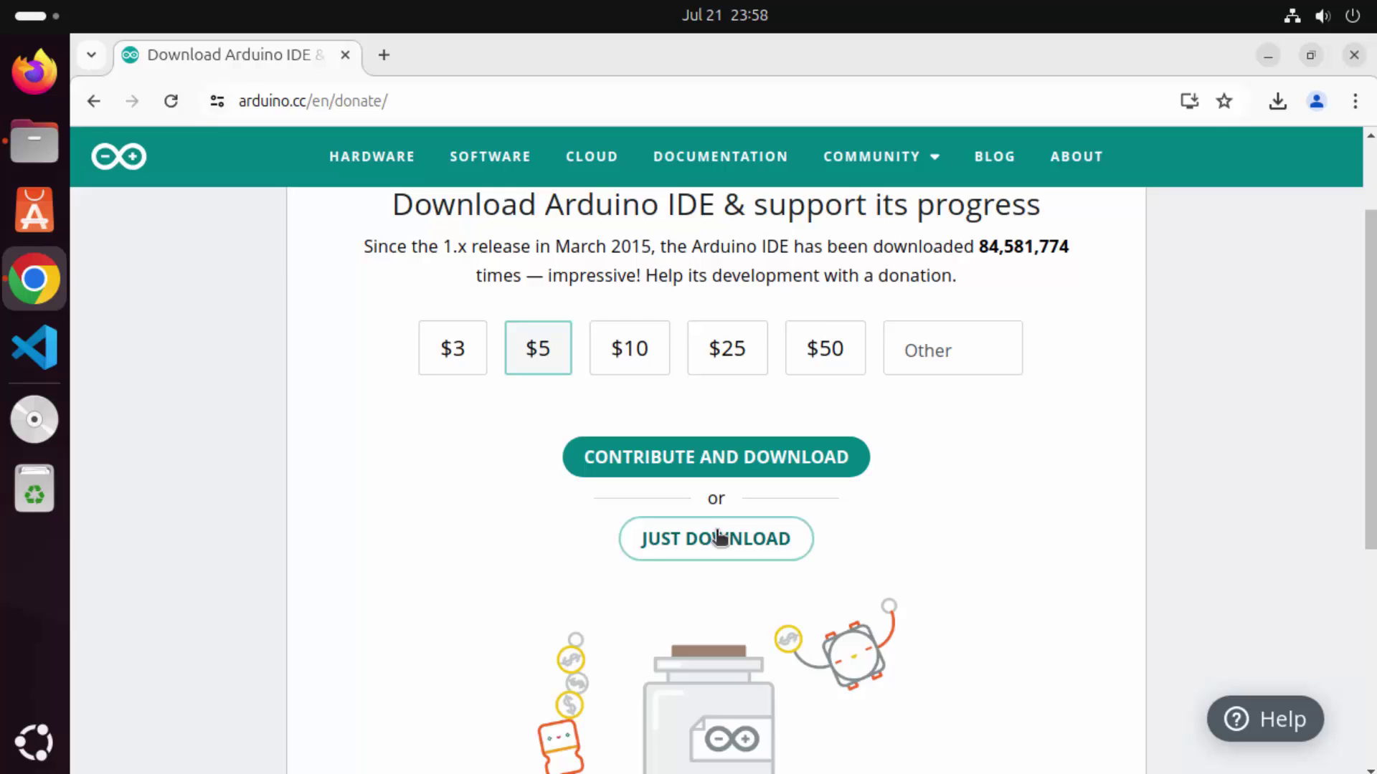
pyautogui.click(719, 538)
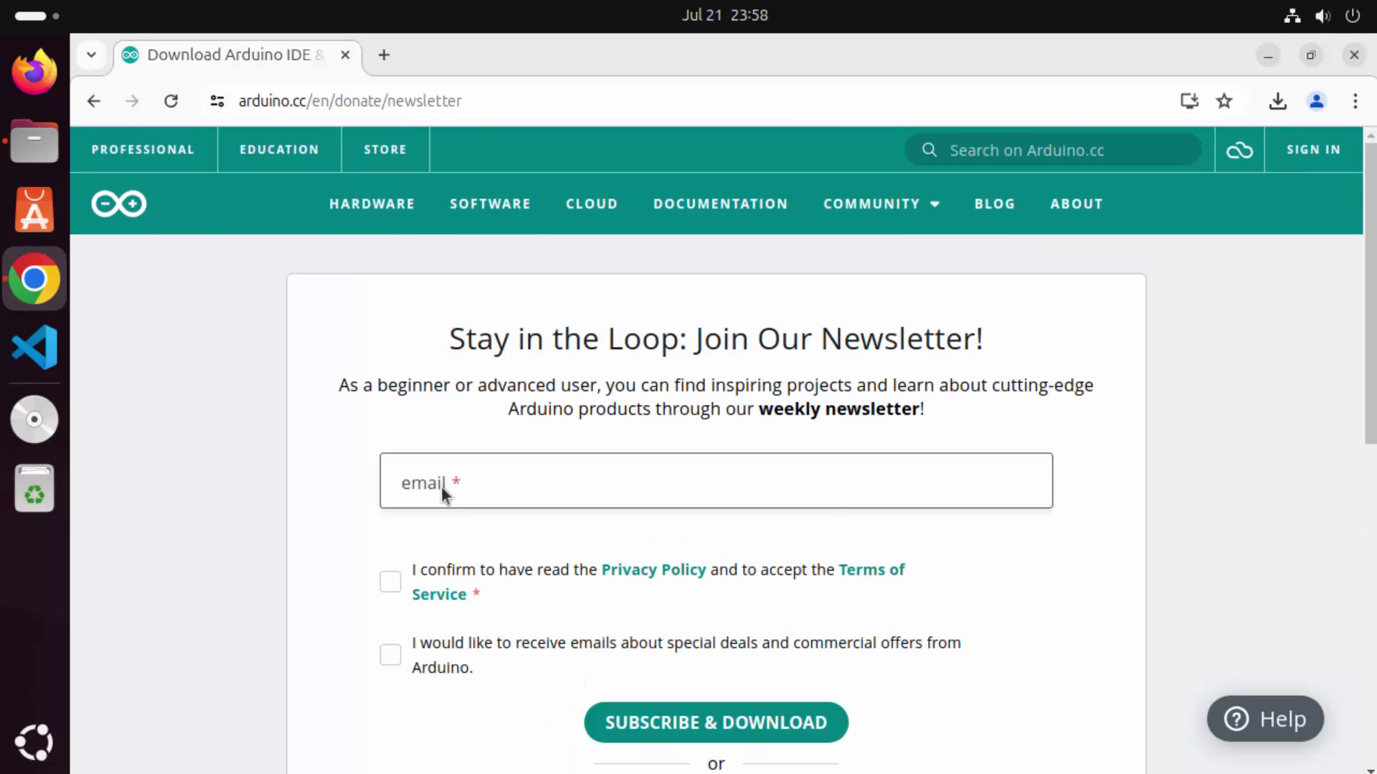
pyautogui.scroll(-4, 568, 467)
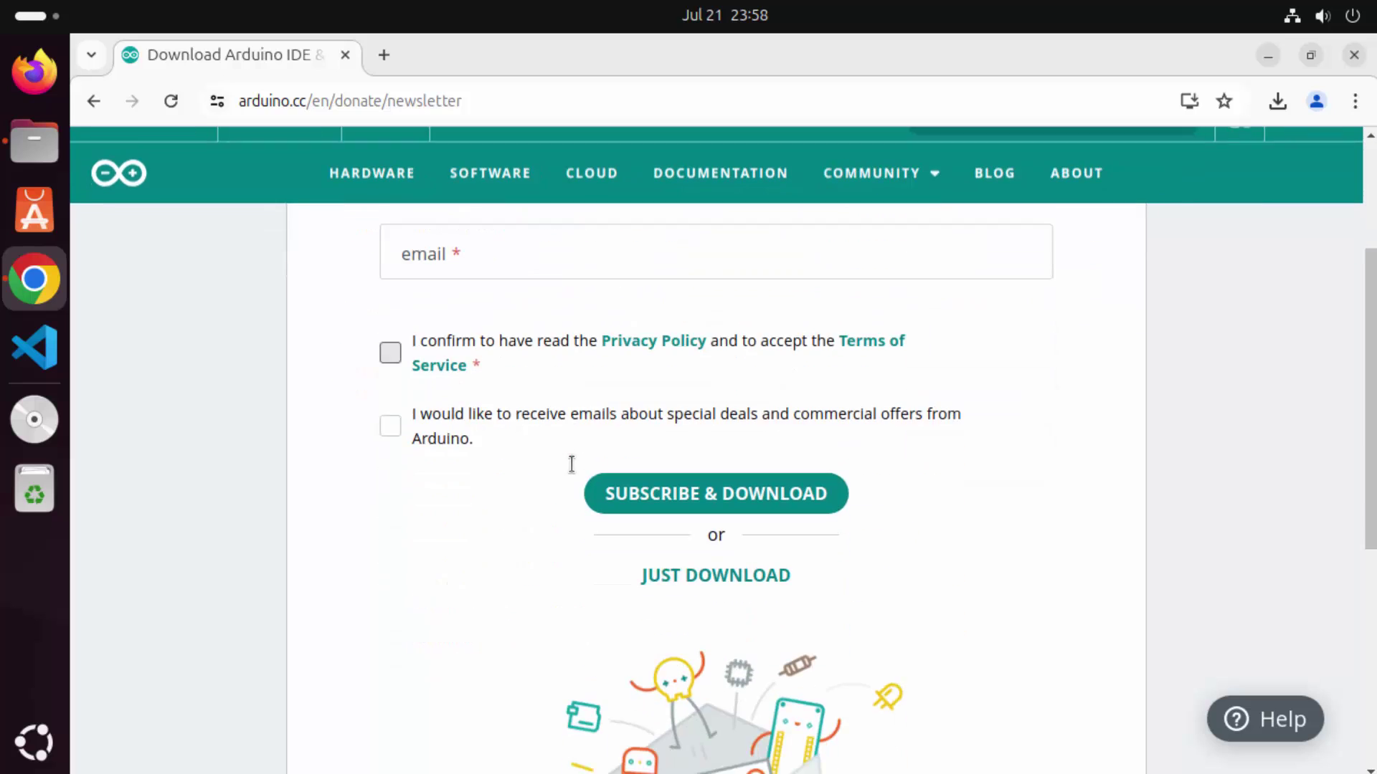
pyautogui.click(681, 552)
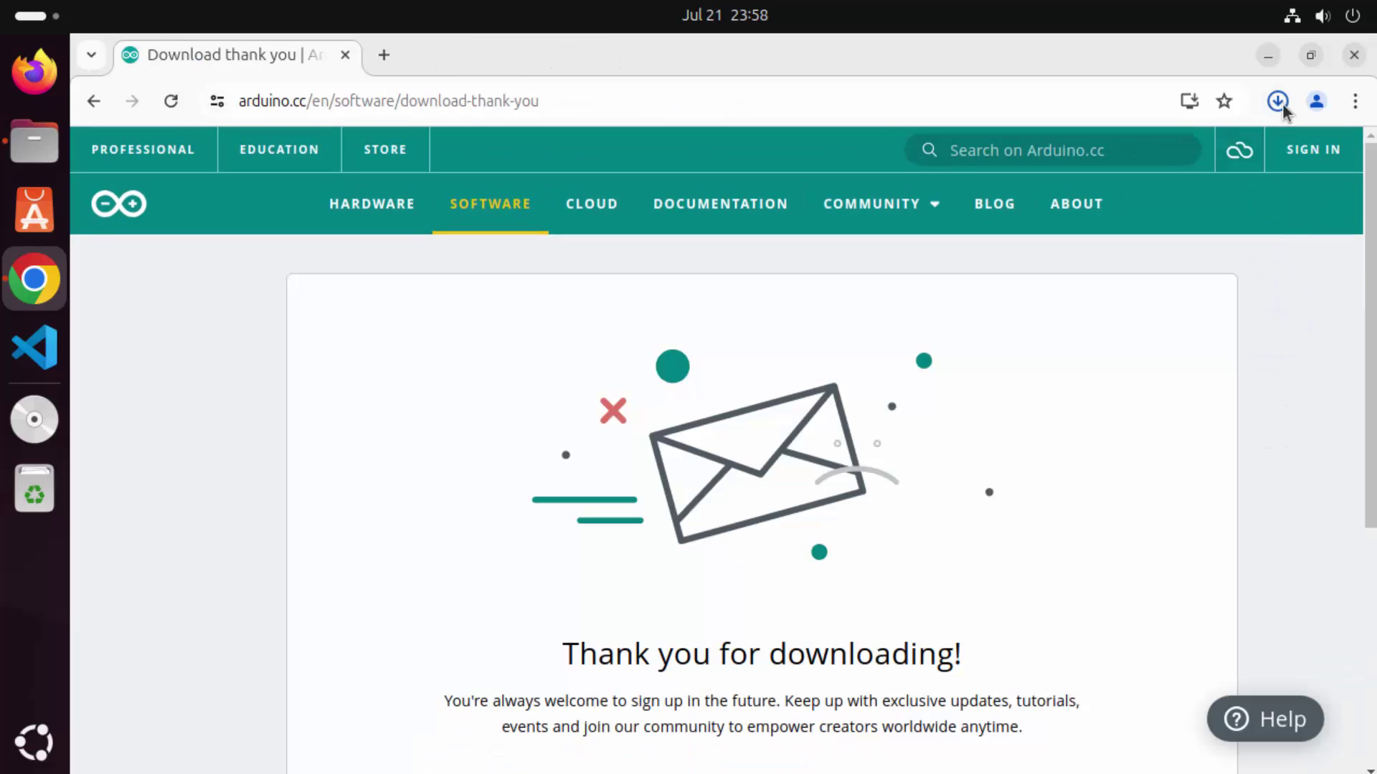
pyautogui.click(1281, 105)
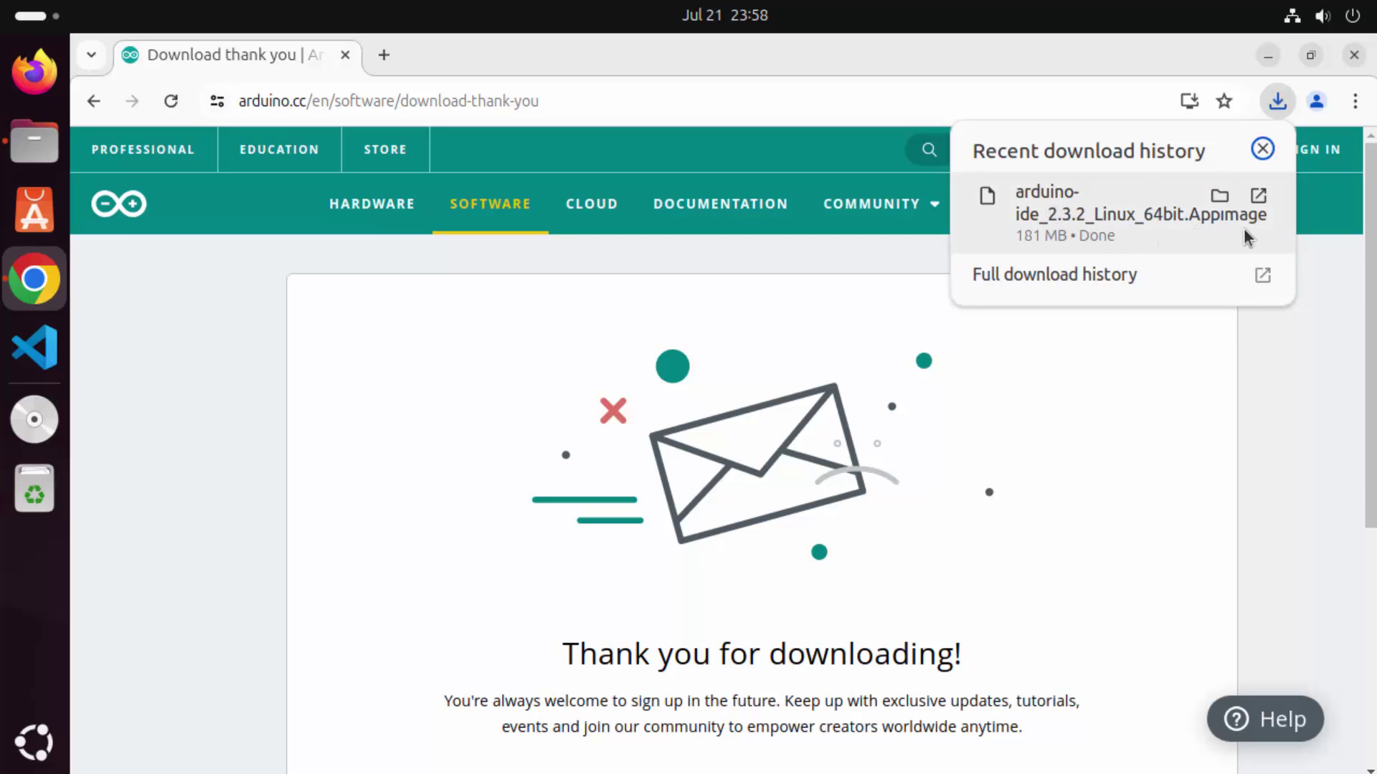
# Step: Go through Documentation > Software > Arduino IDE 2 to the 'Downloading and installing the Arduino IDE 2' tutorial
pyautogui.click(1270, 422)
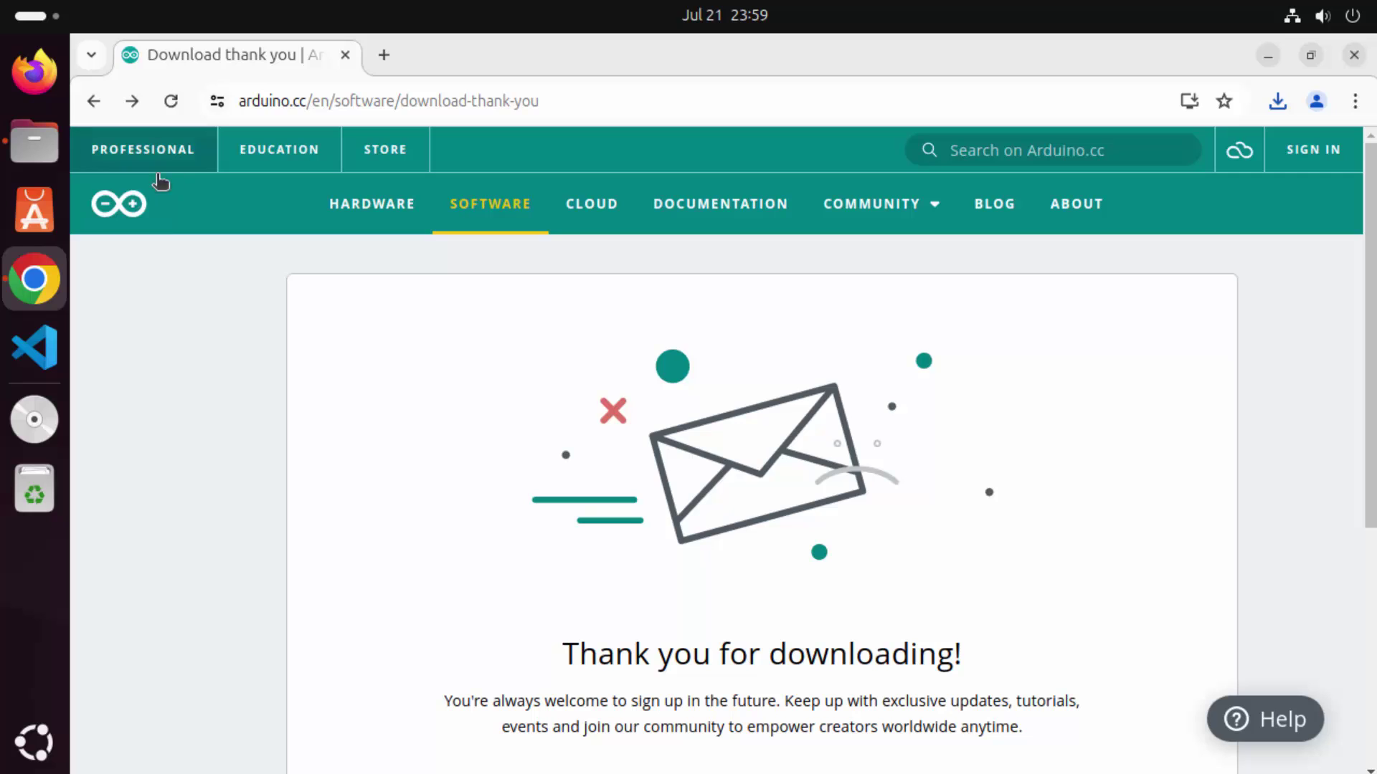
pyautogui.click(119, 204)
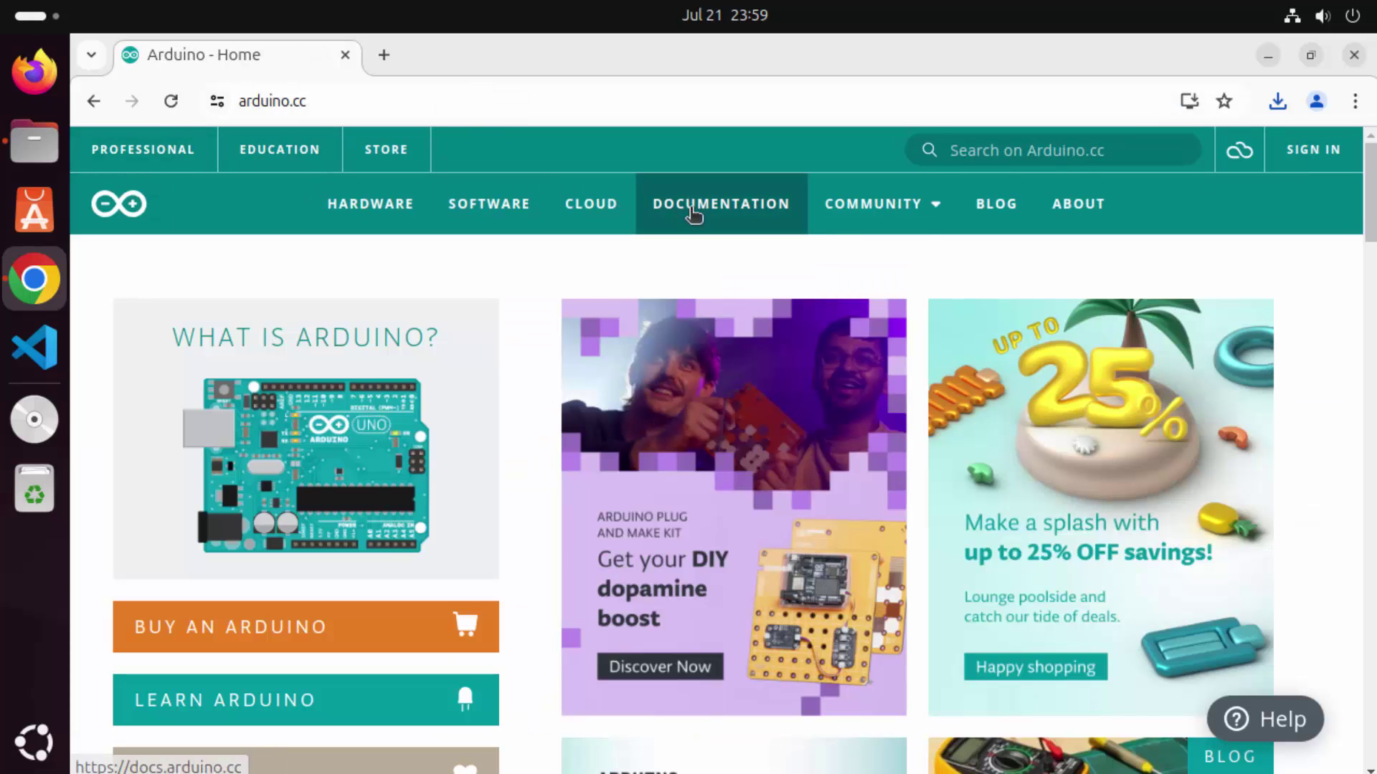
pyautogui.click(694, 212)
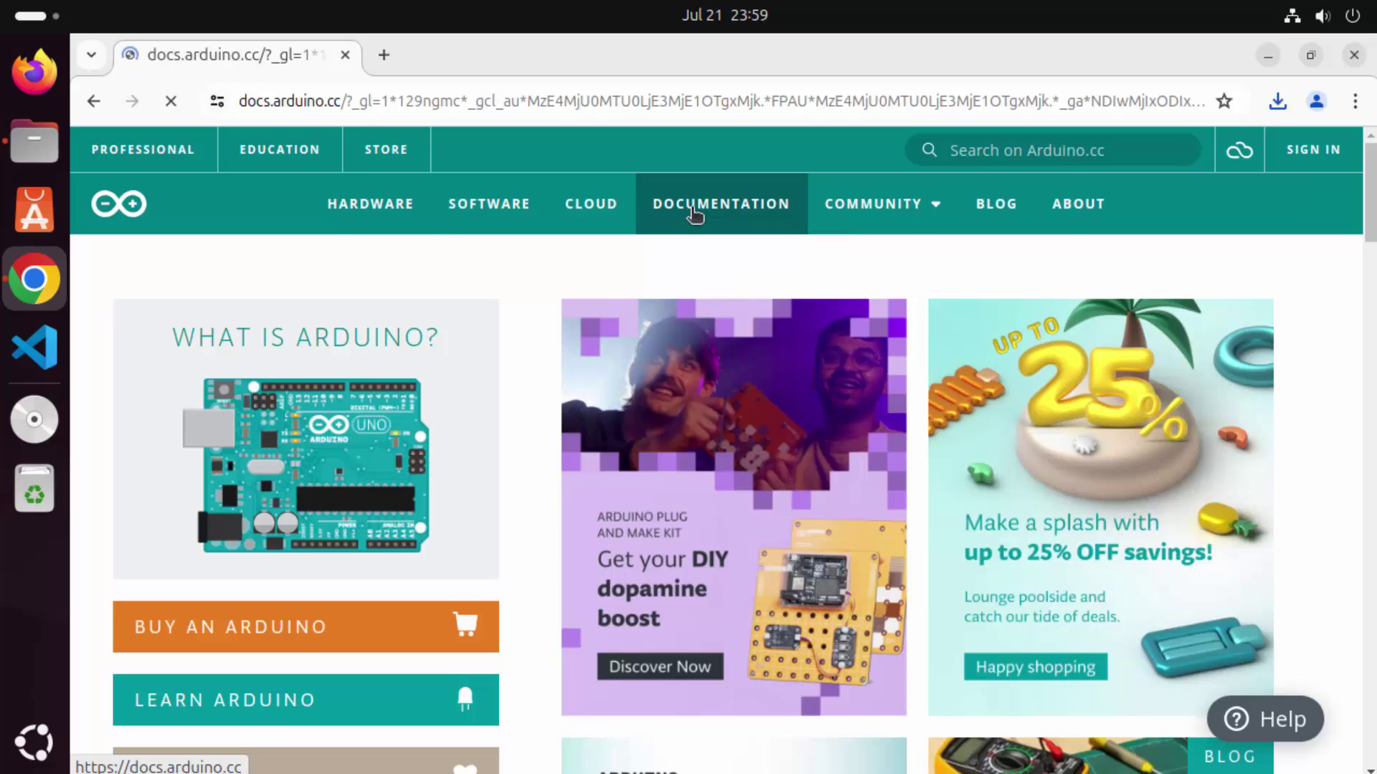
pyautogui.scroll(-4, 615, 280)
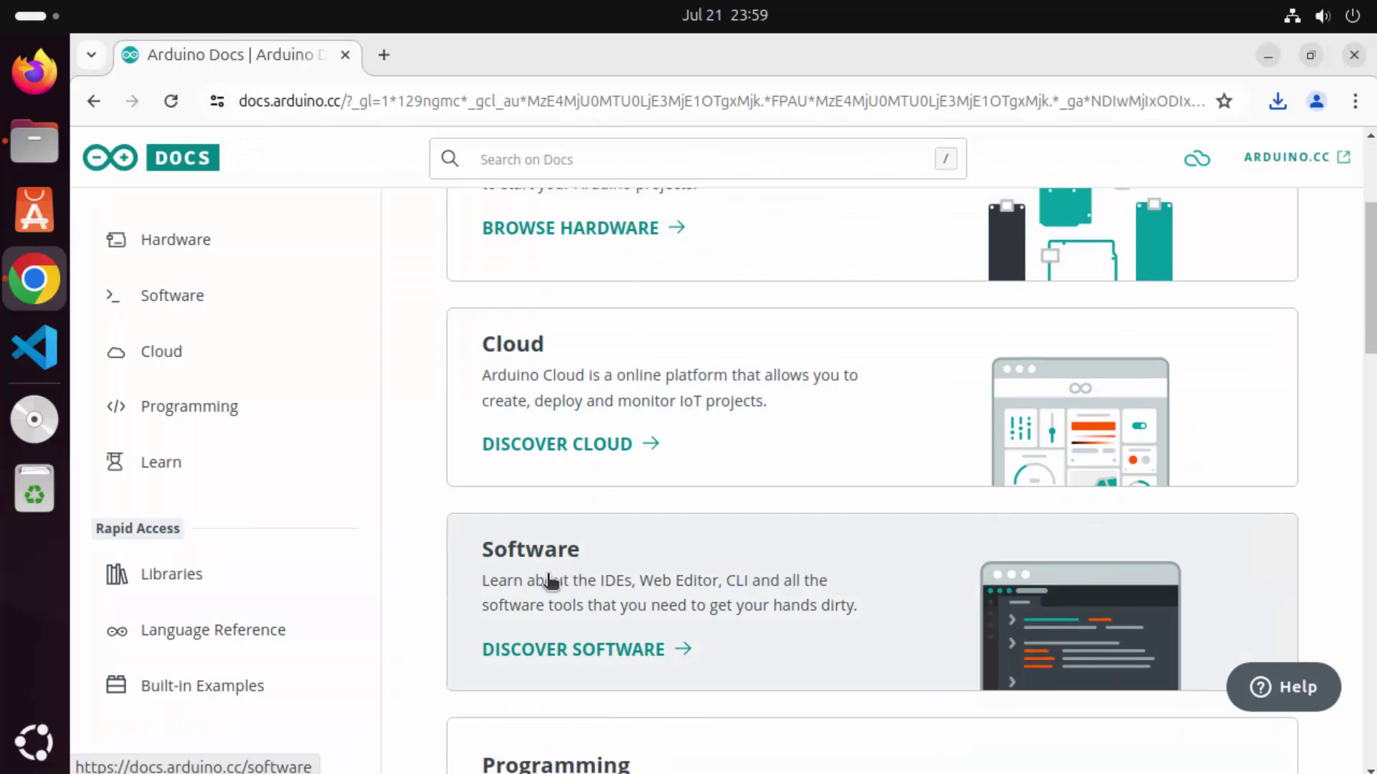
pyautogui.click(613, 570)
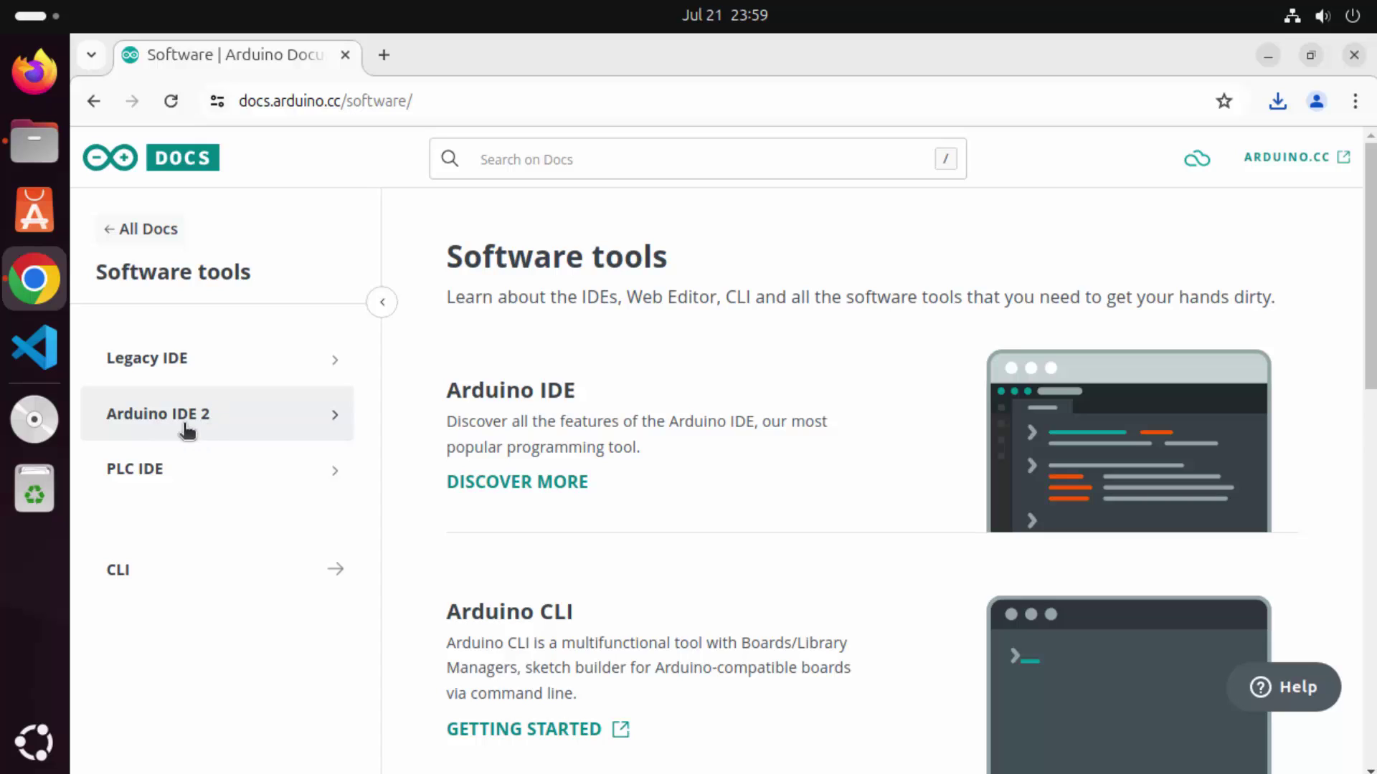
pyautogui.click(218, 426)
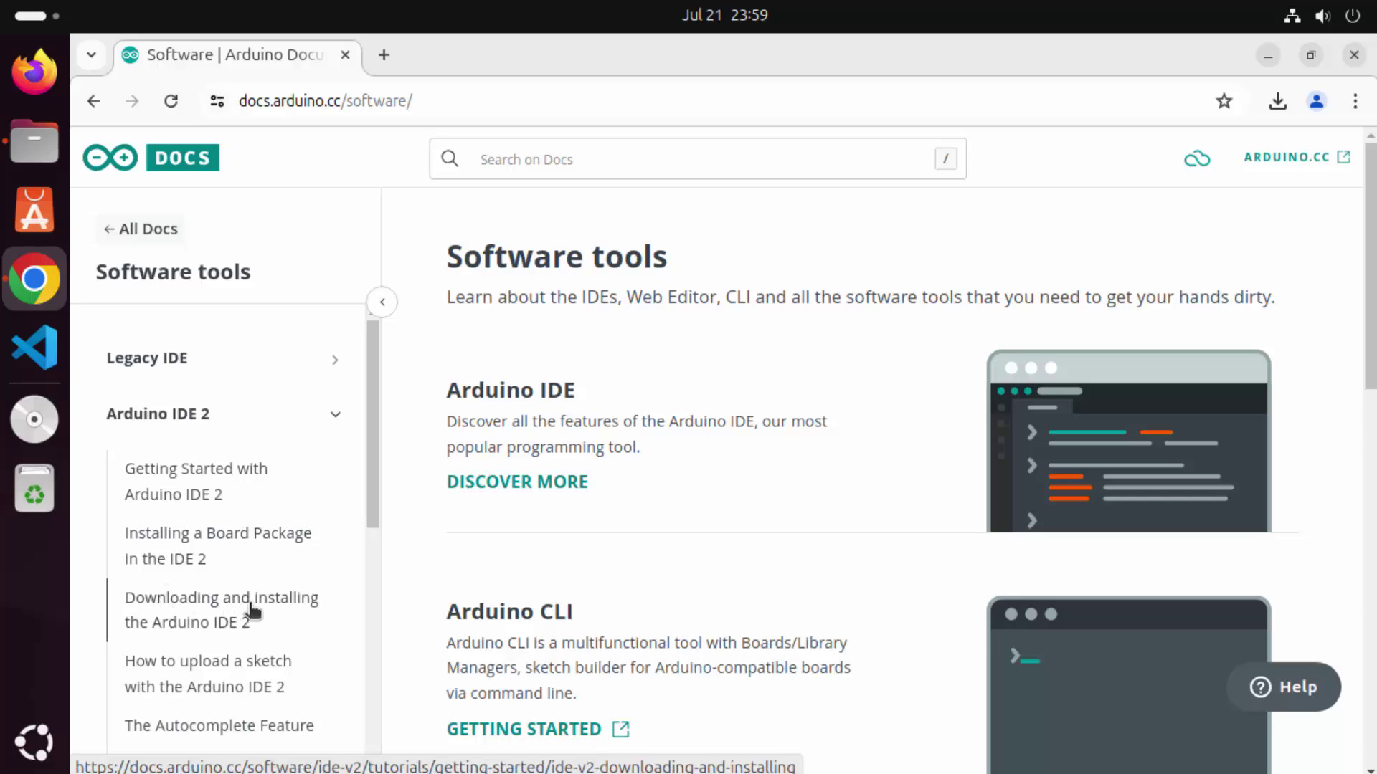
pyautogui.click(208, 624)
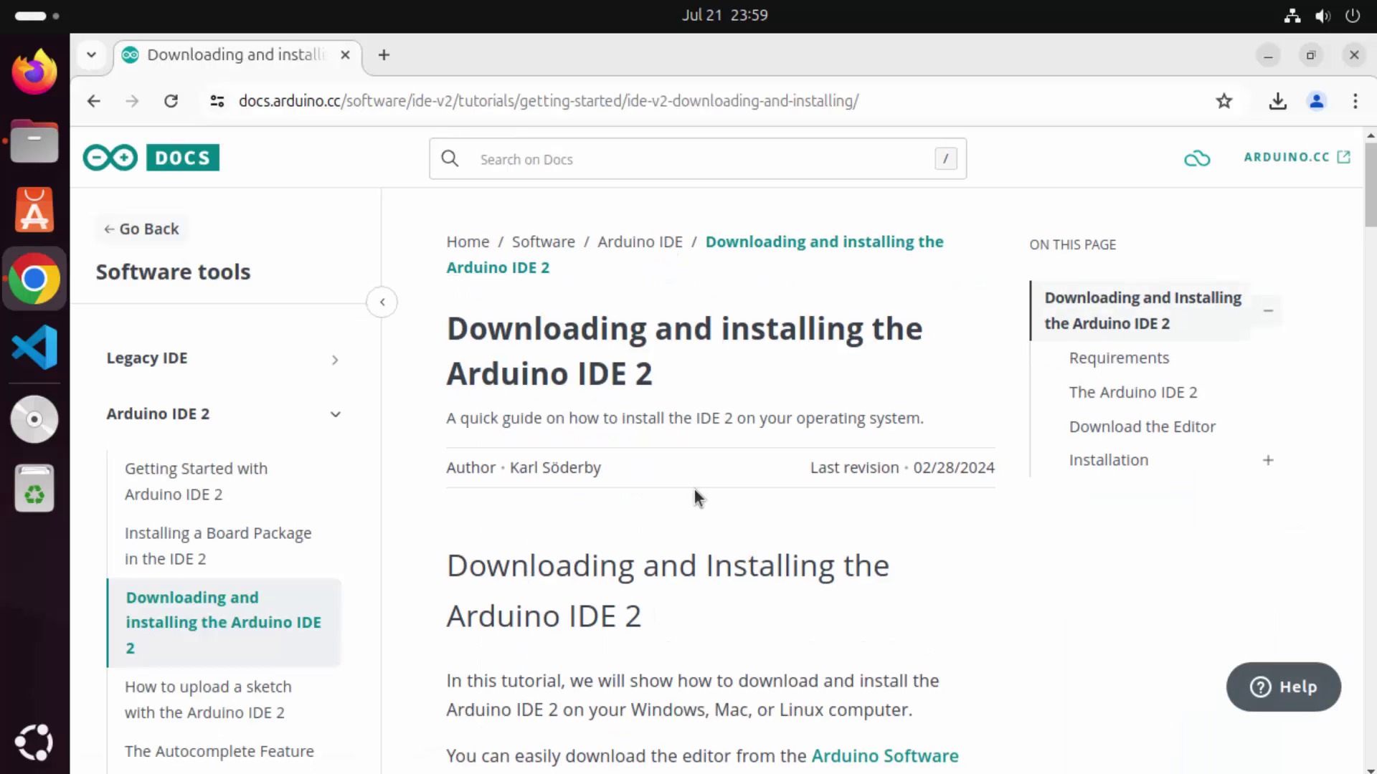
# Step: Scroll the tutorial down to the Linux installation instructions
pyautogui.scroll(-3, 694, 489)
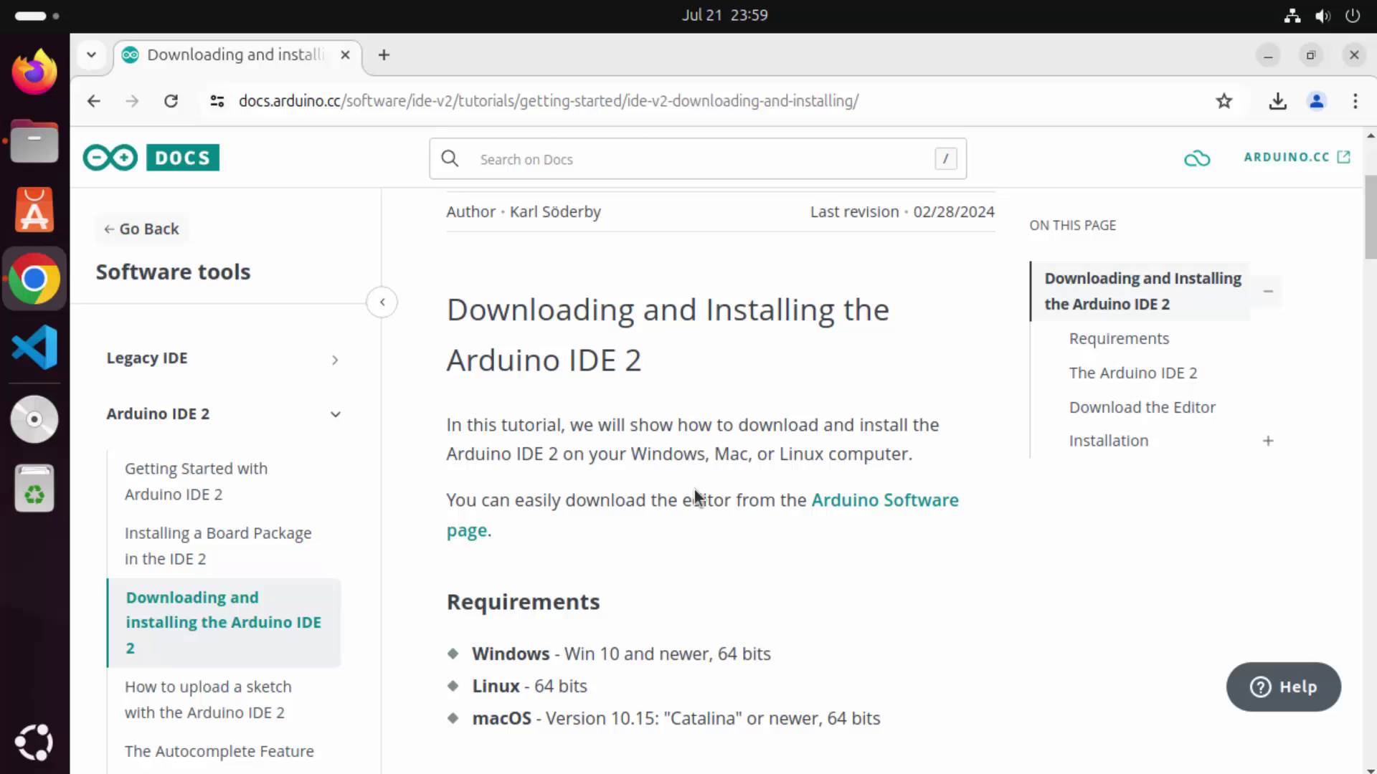
pyautogui.scroll(-5, 694, 488)
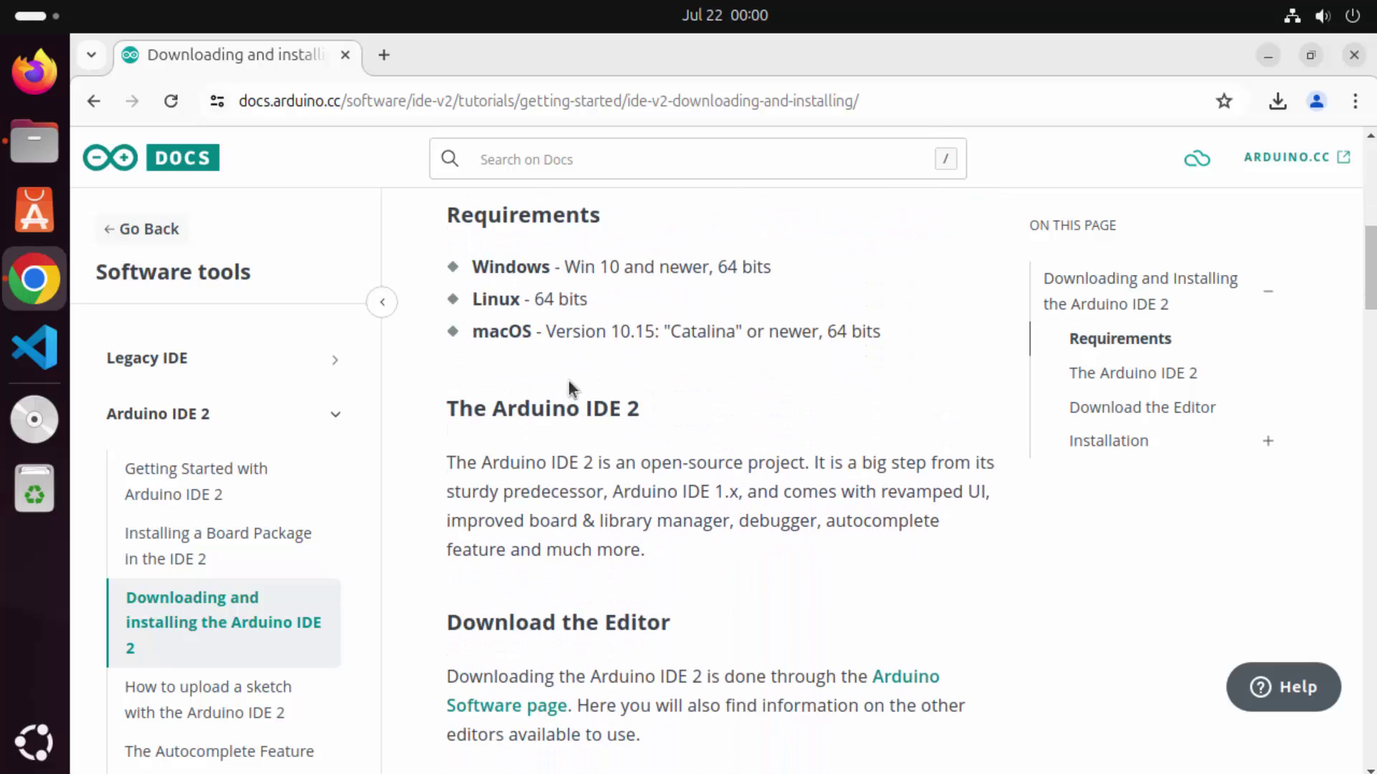
pyautogui.scroll(-6, 666, 375)
pyautogui.scroll(-12, 665, 376)
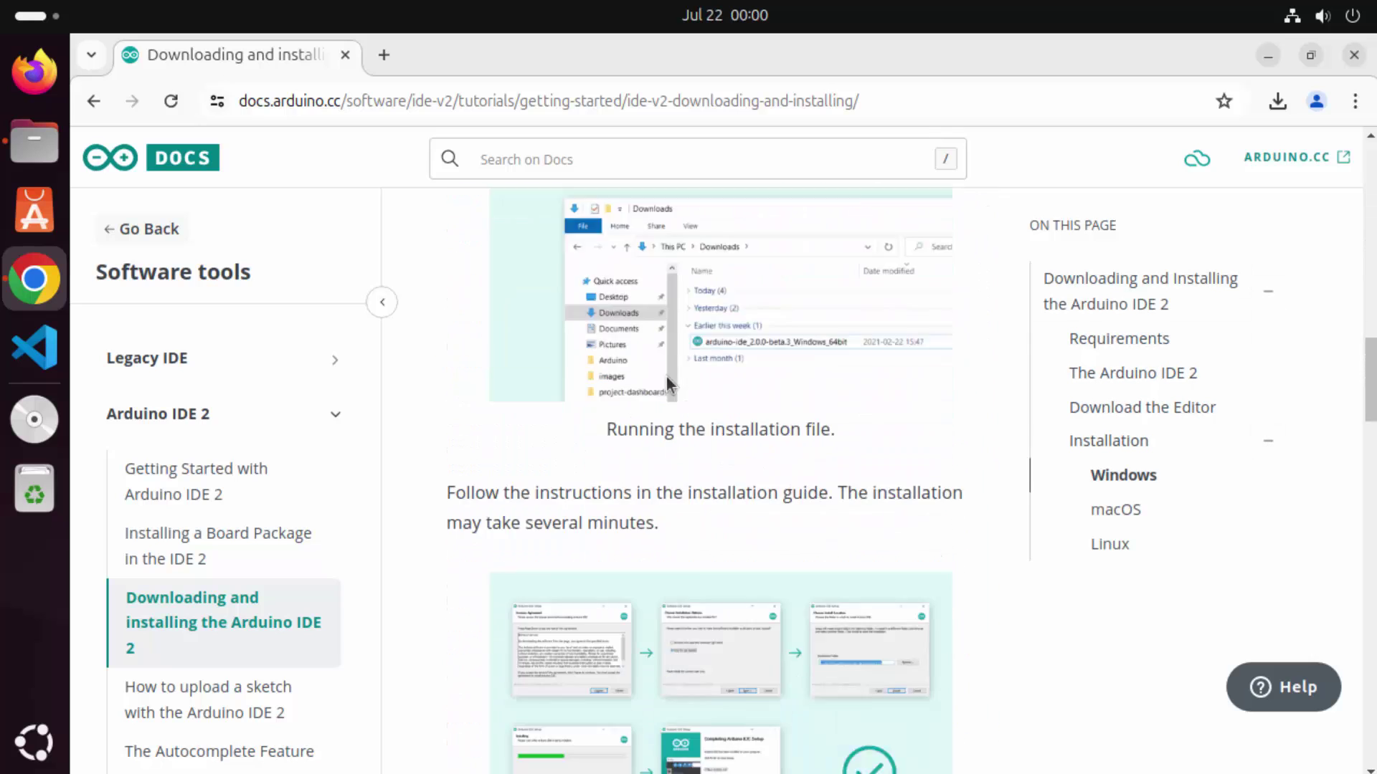
pyautogui.scroll(-7, 668, 381)
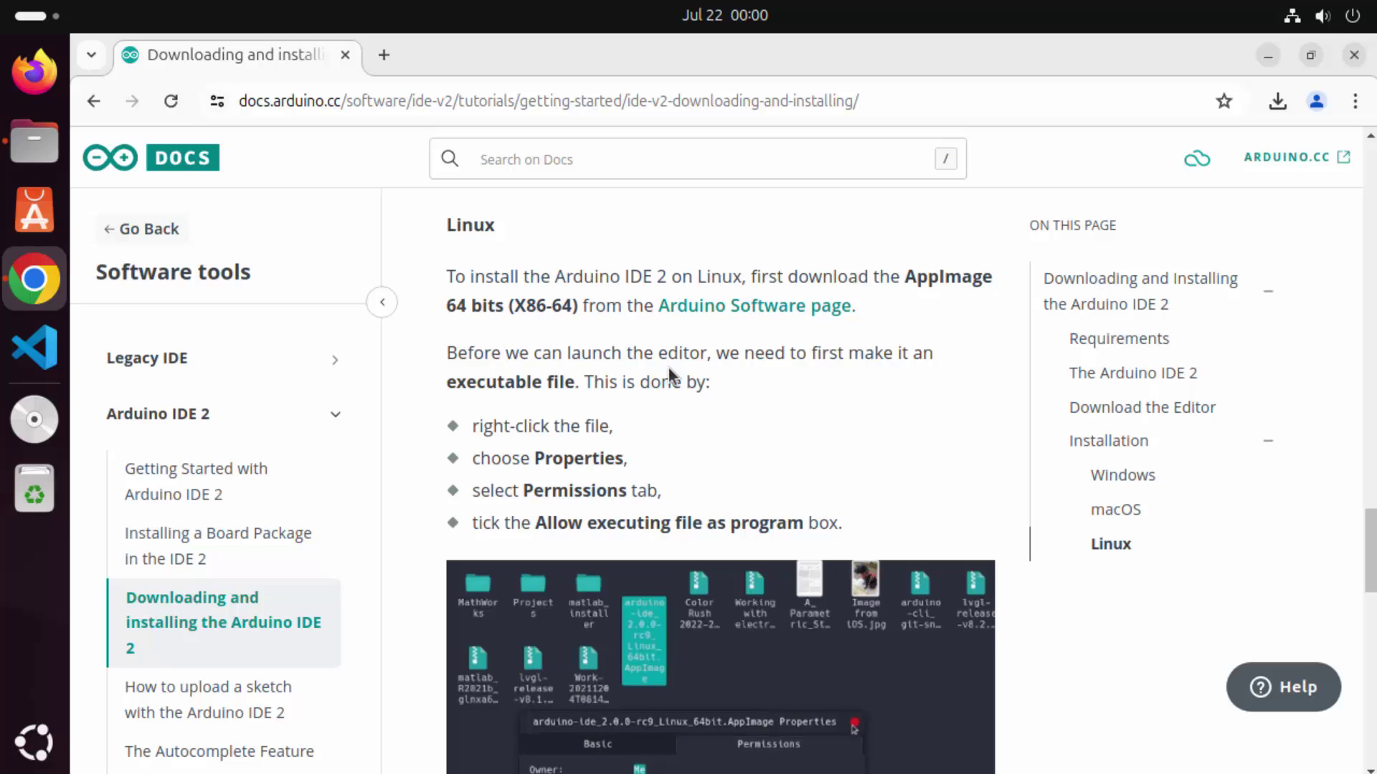
pyautogui.scroll(-2, 669, 367)
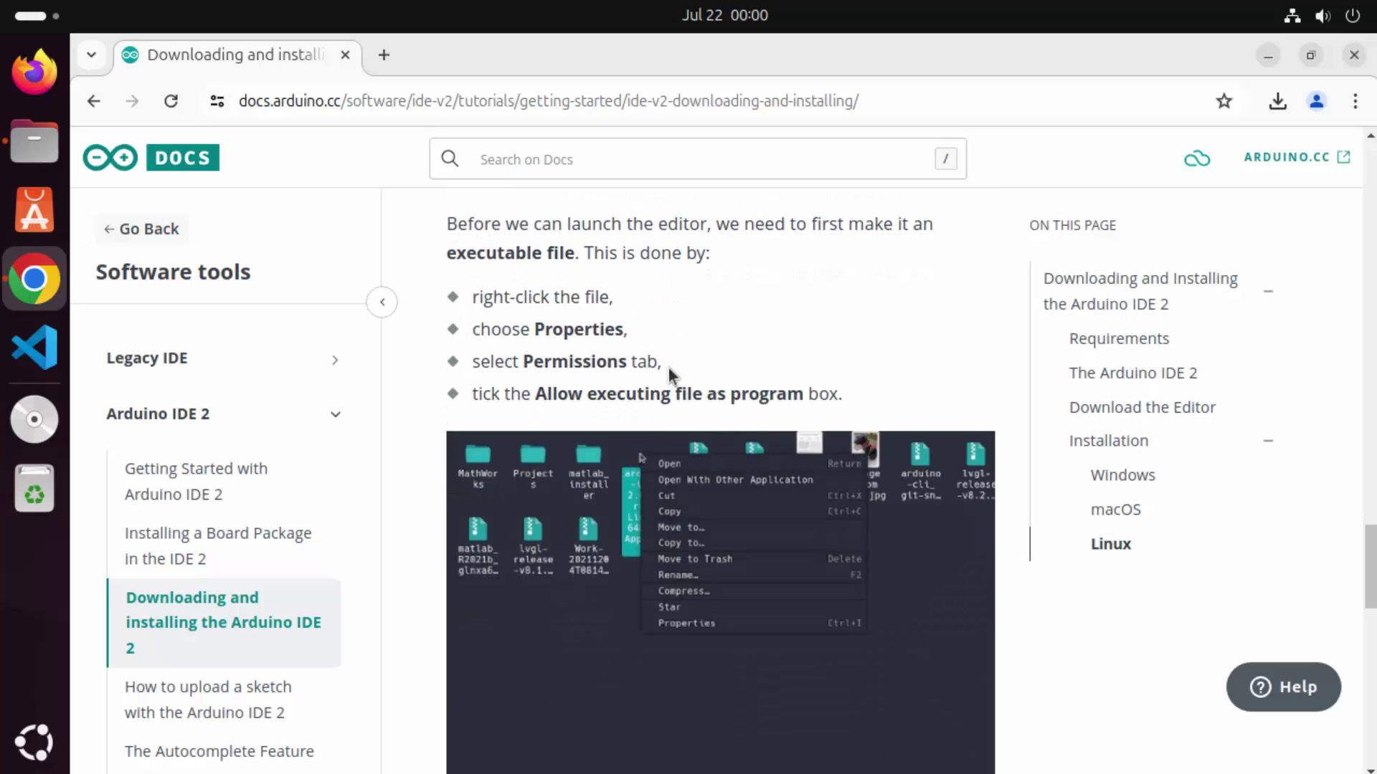
# Step: Highlight 'executing' in the Linux steps, then show the Downloads folder with the AppImage in Files
pyautogui.doubleClick(586, 404)
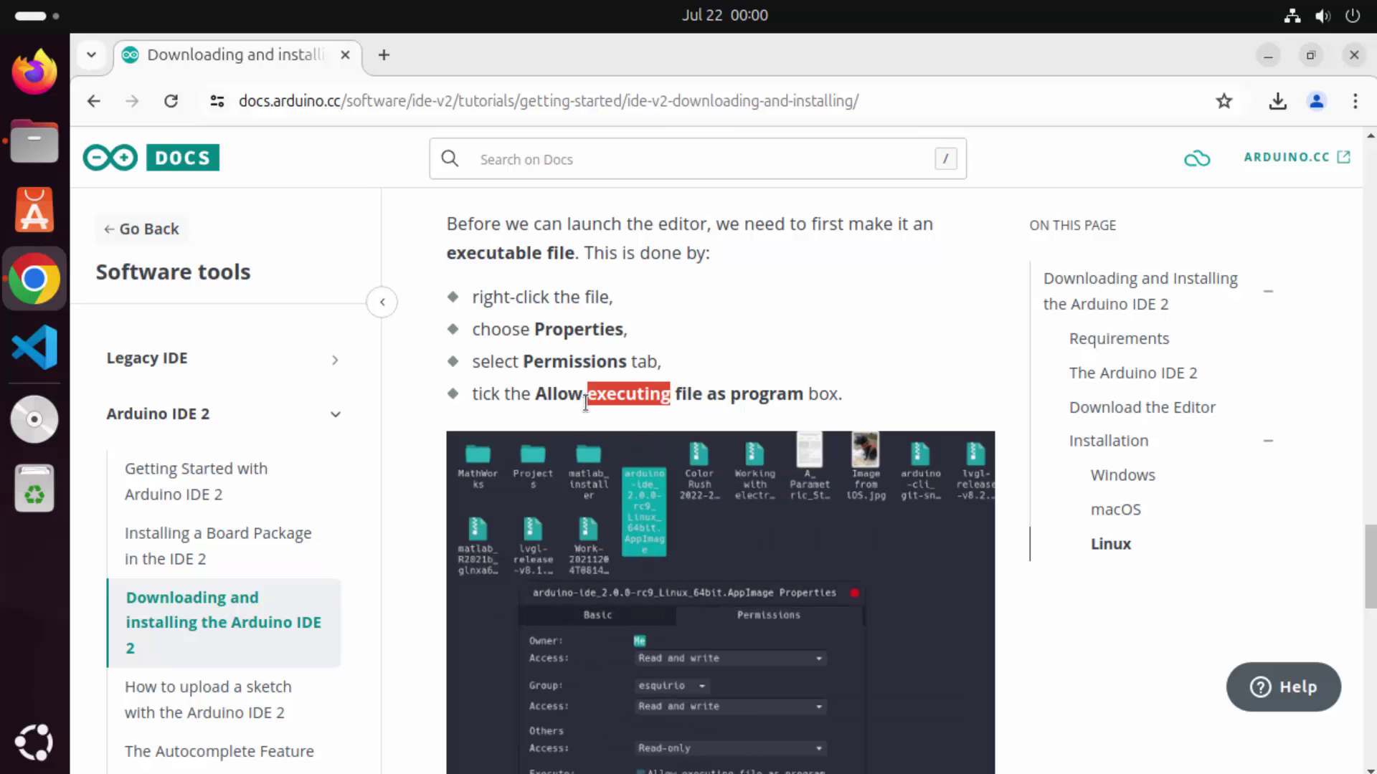
pyautogui.scroll(-2, 586, 403)
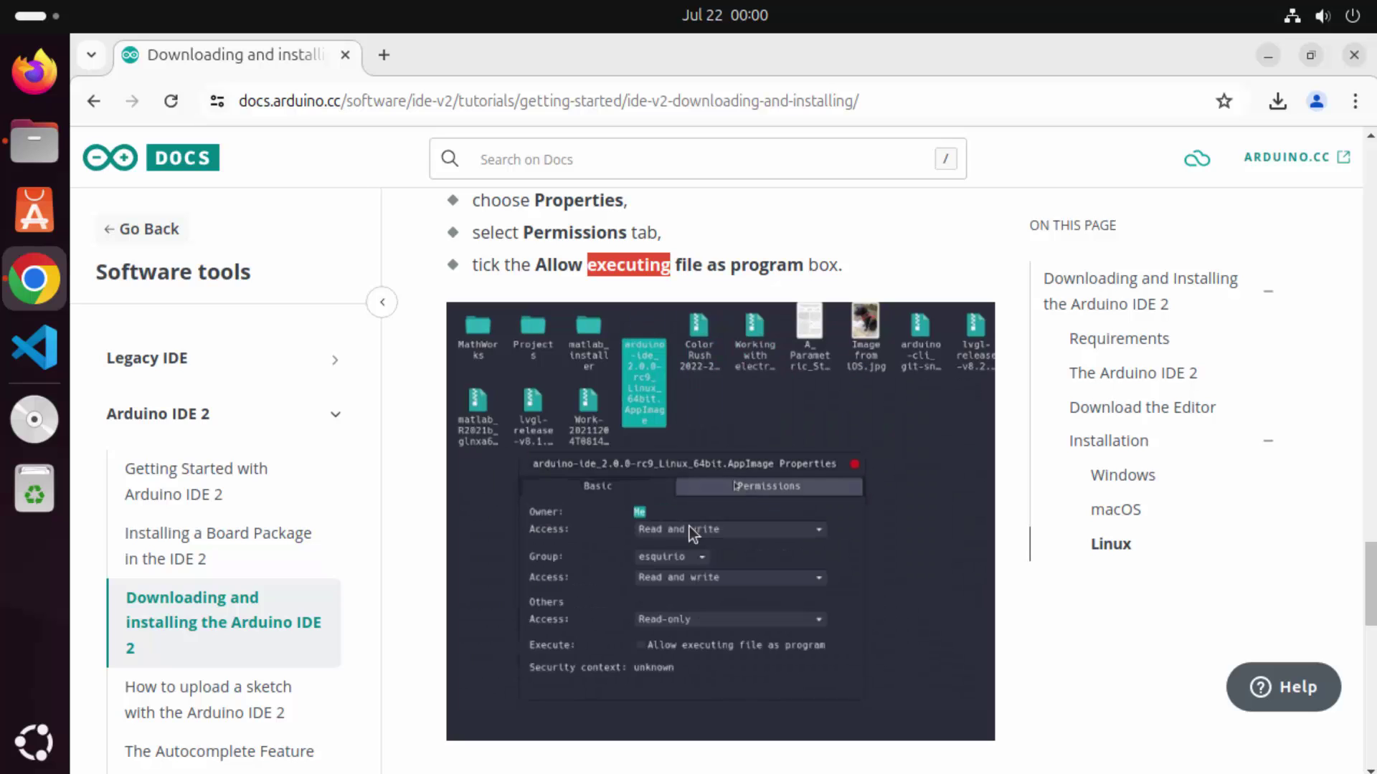
pyautogui.click(32, 155)
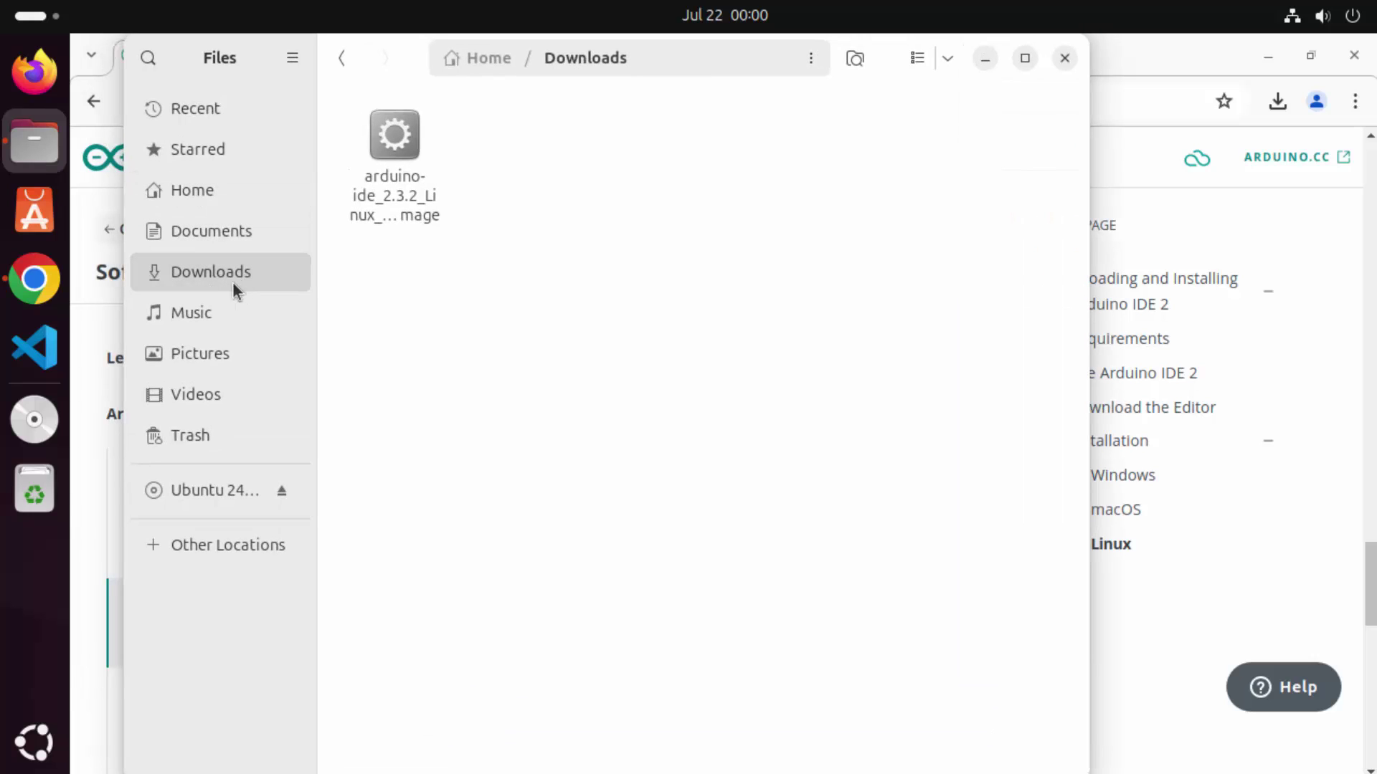
pyautogui.click(394, 192)
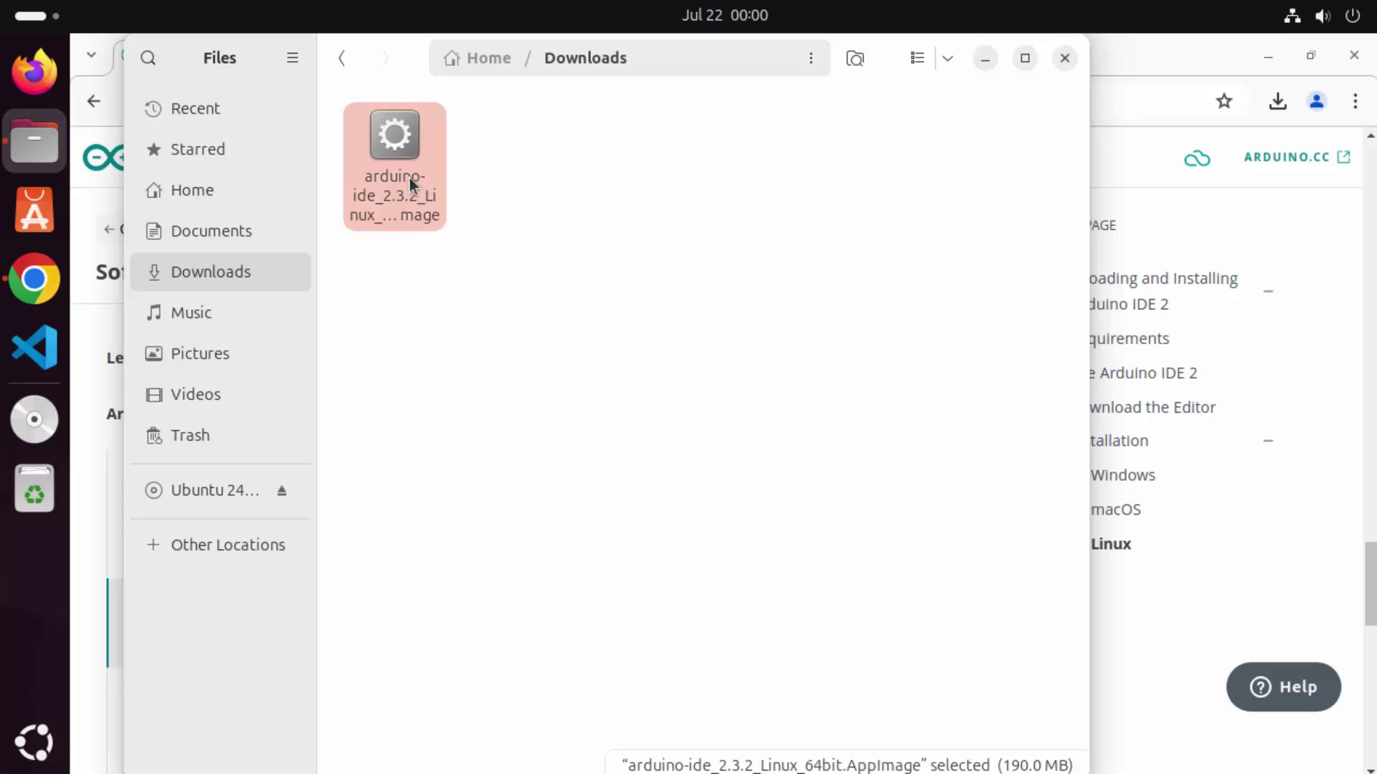
pyautogui.rightClick(424, 217)
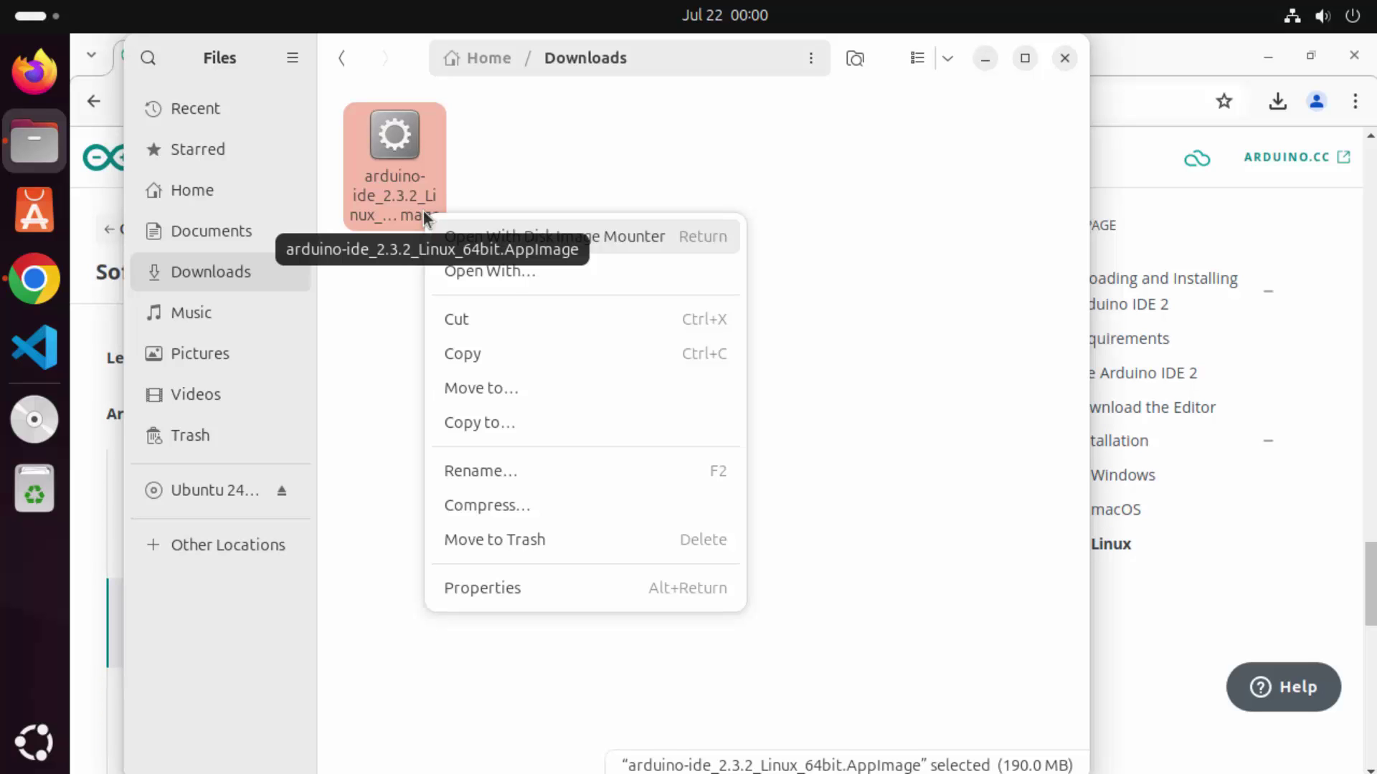
pyautogui.click(516, 580)
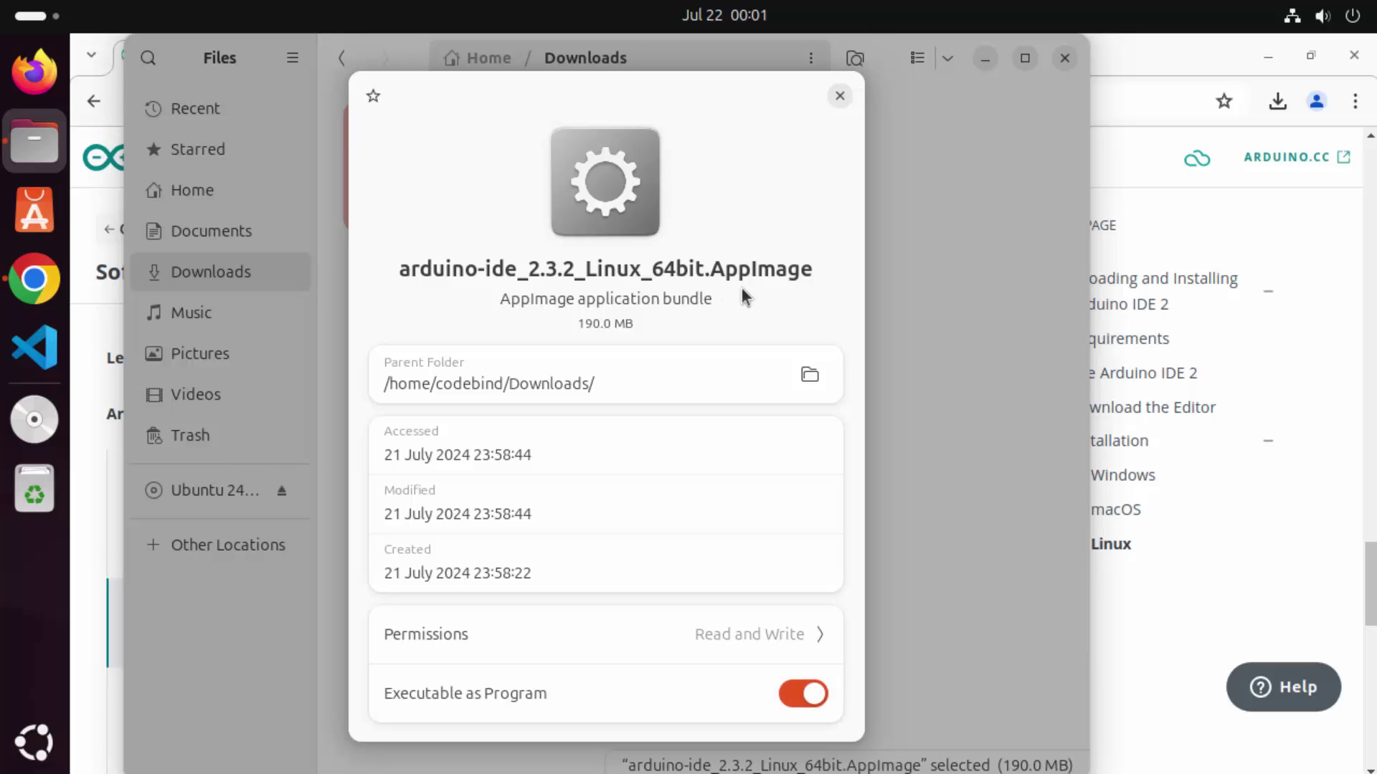
pyautogui.click(767, 280)
pyautogui.click(839, 96)
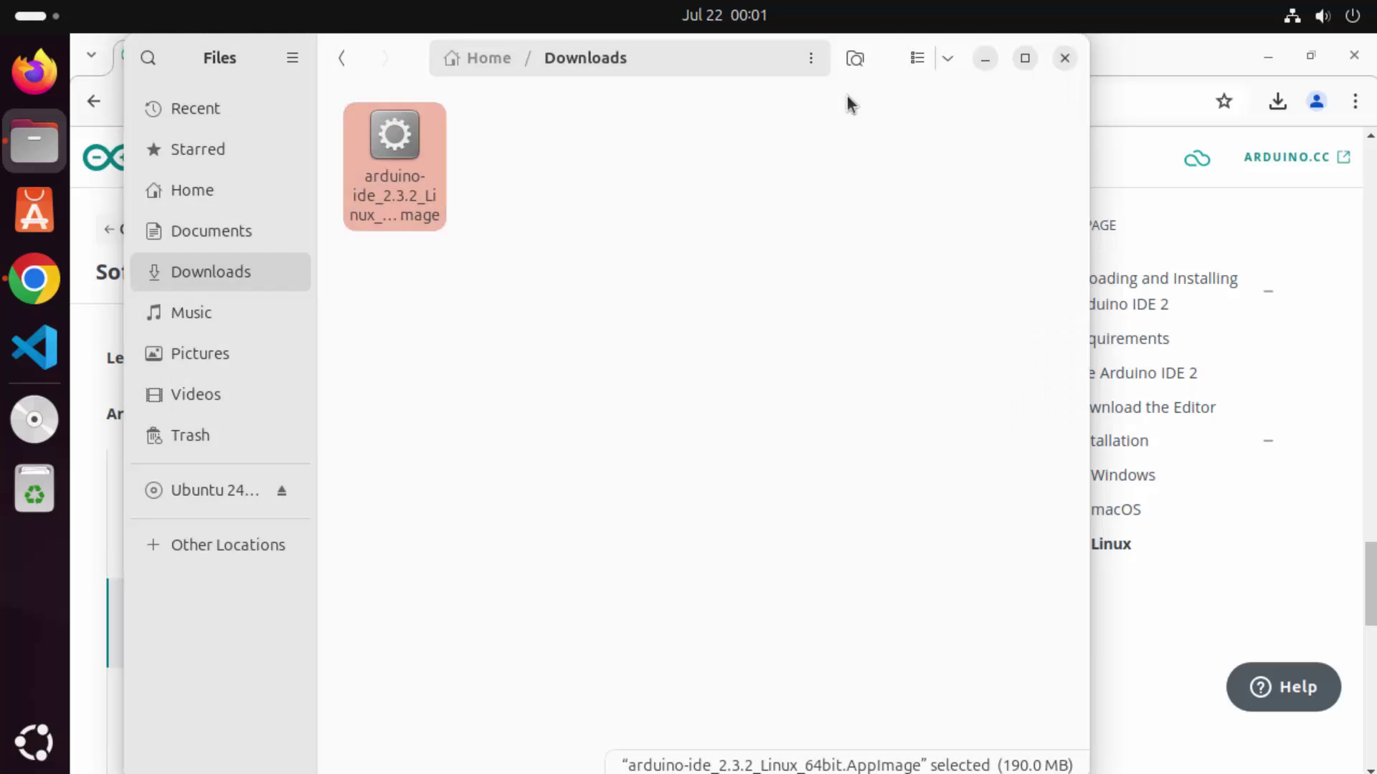
# Step: Bring the installation guide back and scroll to the FUSE section
pyautogui.click(1163, 658)
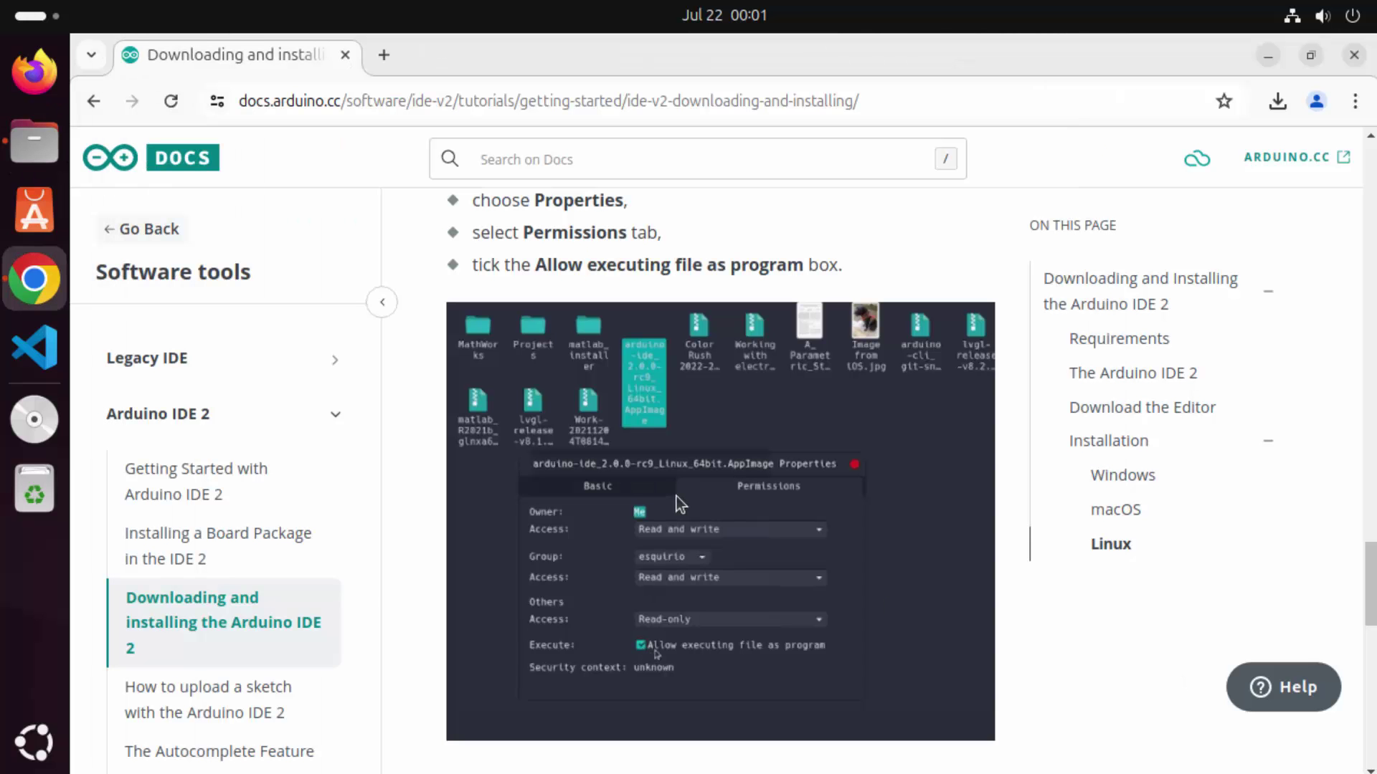
pyautogui.scroll(-5, 600, 444)
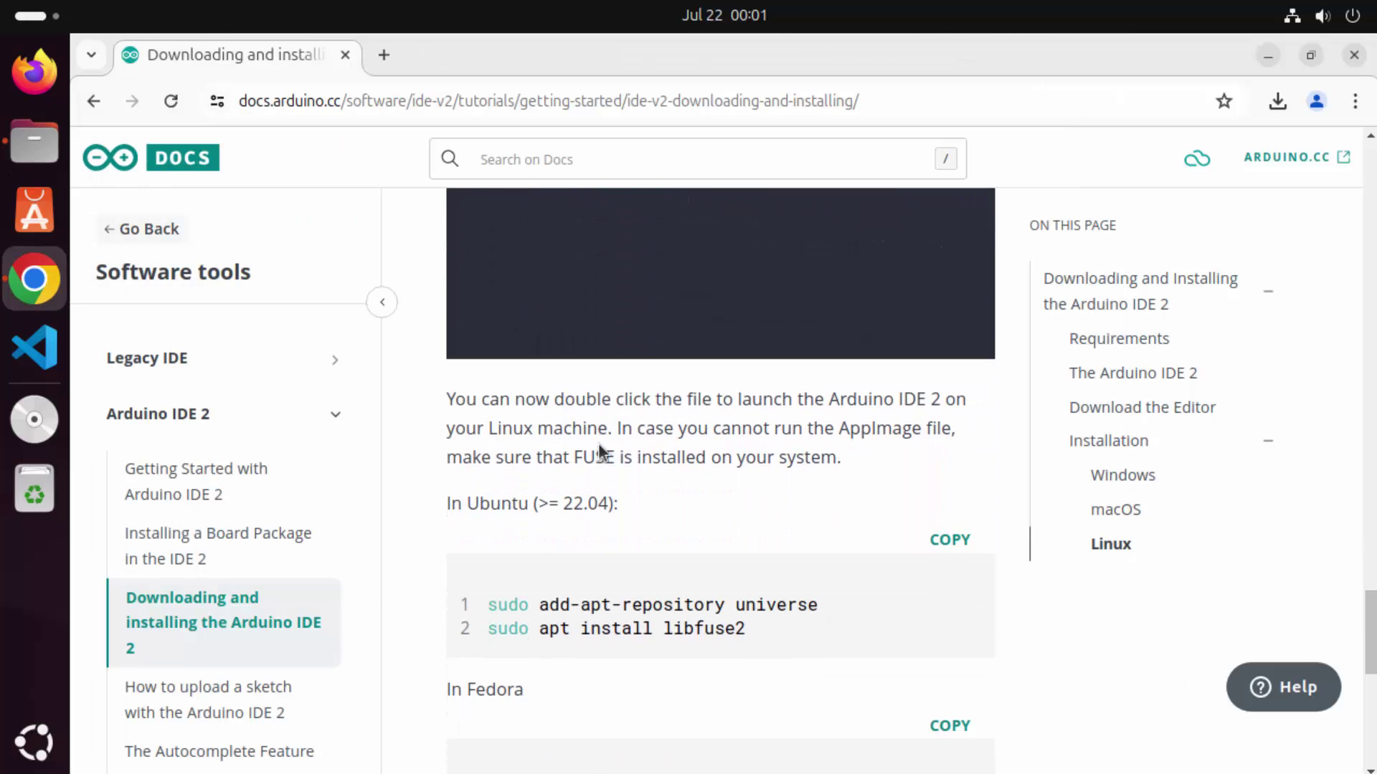
pyautogui.scroll(-2, 598, 443)
pyautogui.scroll(-2, 598, 443)
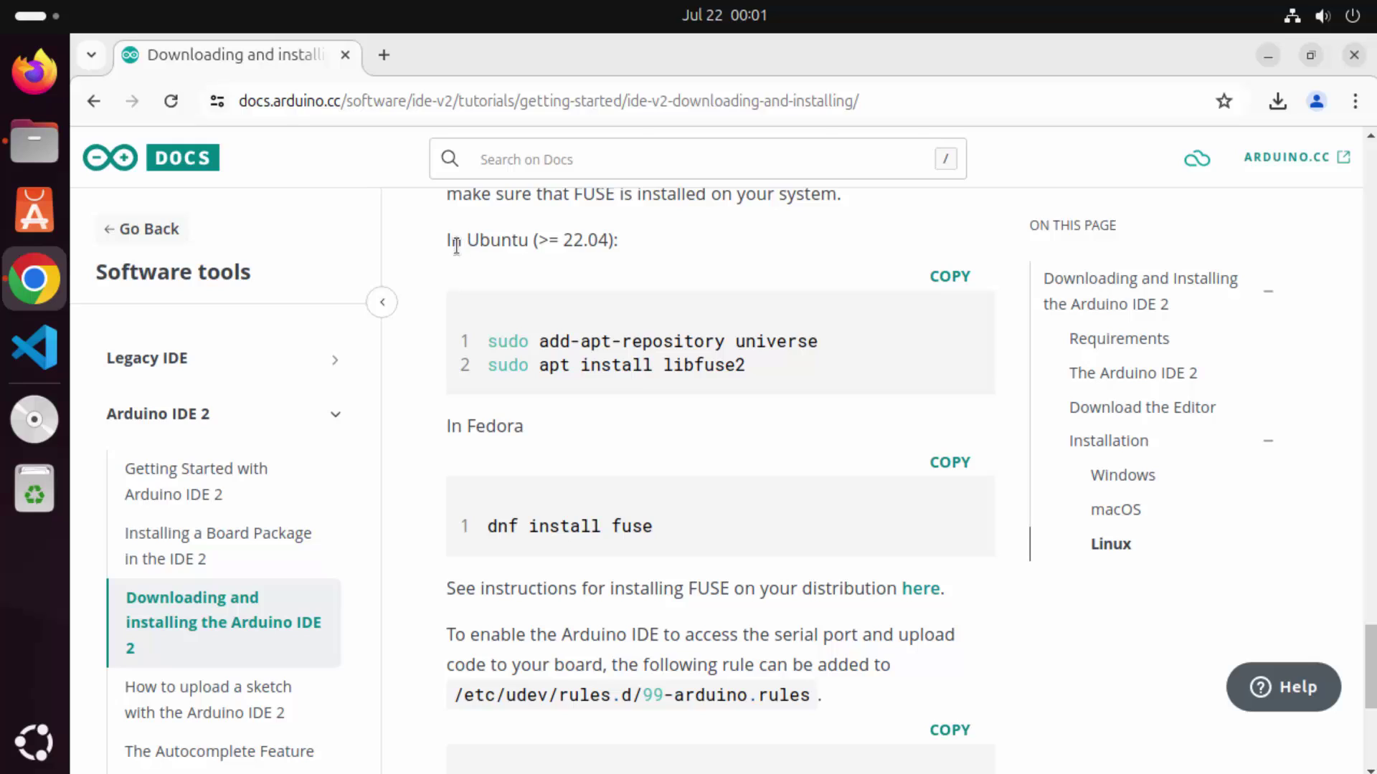
# Step: Select the 'sudo add-apt-repository universe' command in the Ubuntu instructions and minimize Chrome
pyautogui.moveTo(446, 244); pyautogui.dragTo(528, 247)
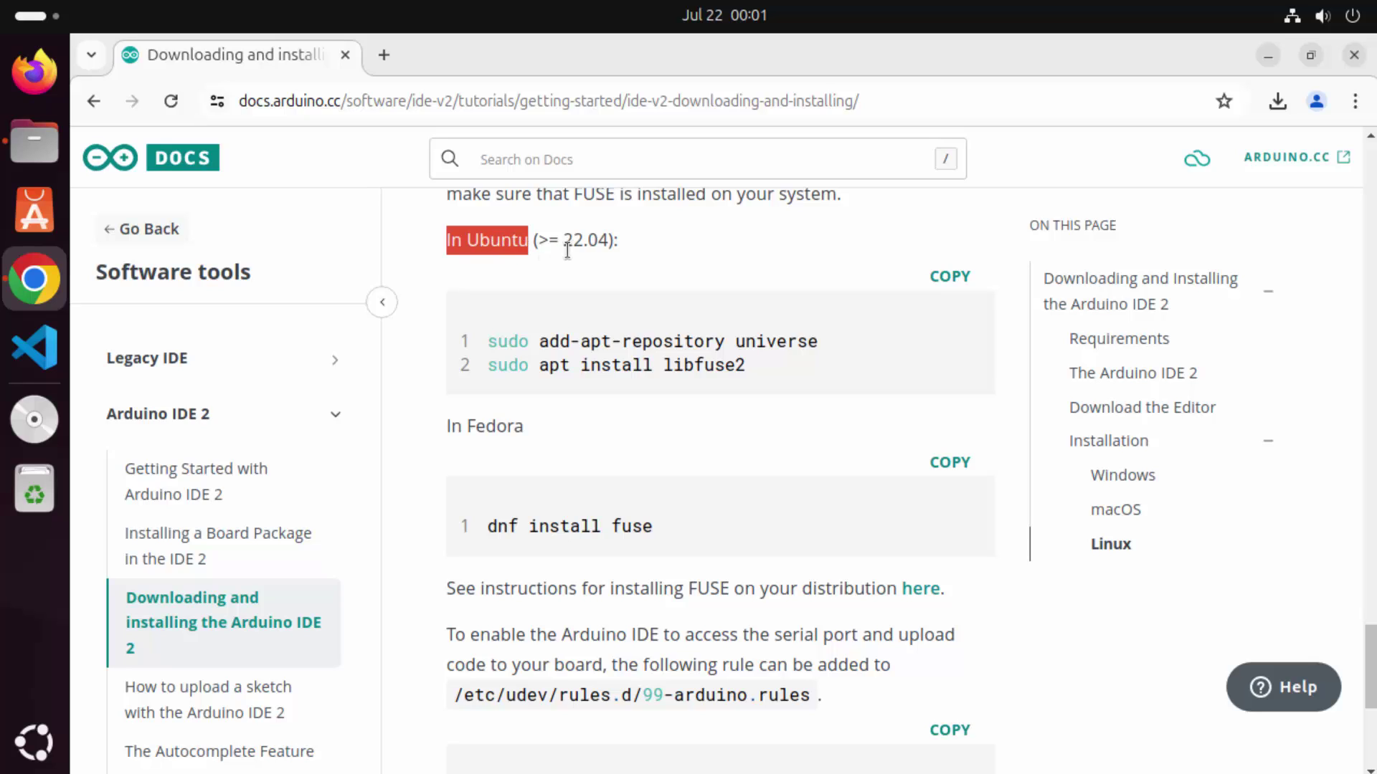
pyautogui.moveTo(490, 340); pyautogui.dragTo(818, 343)
pyautogui.click(663, 374)
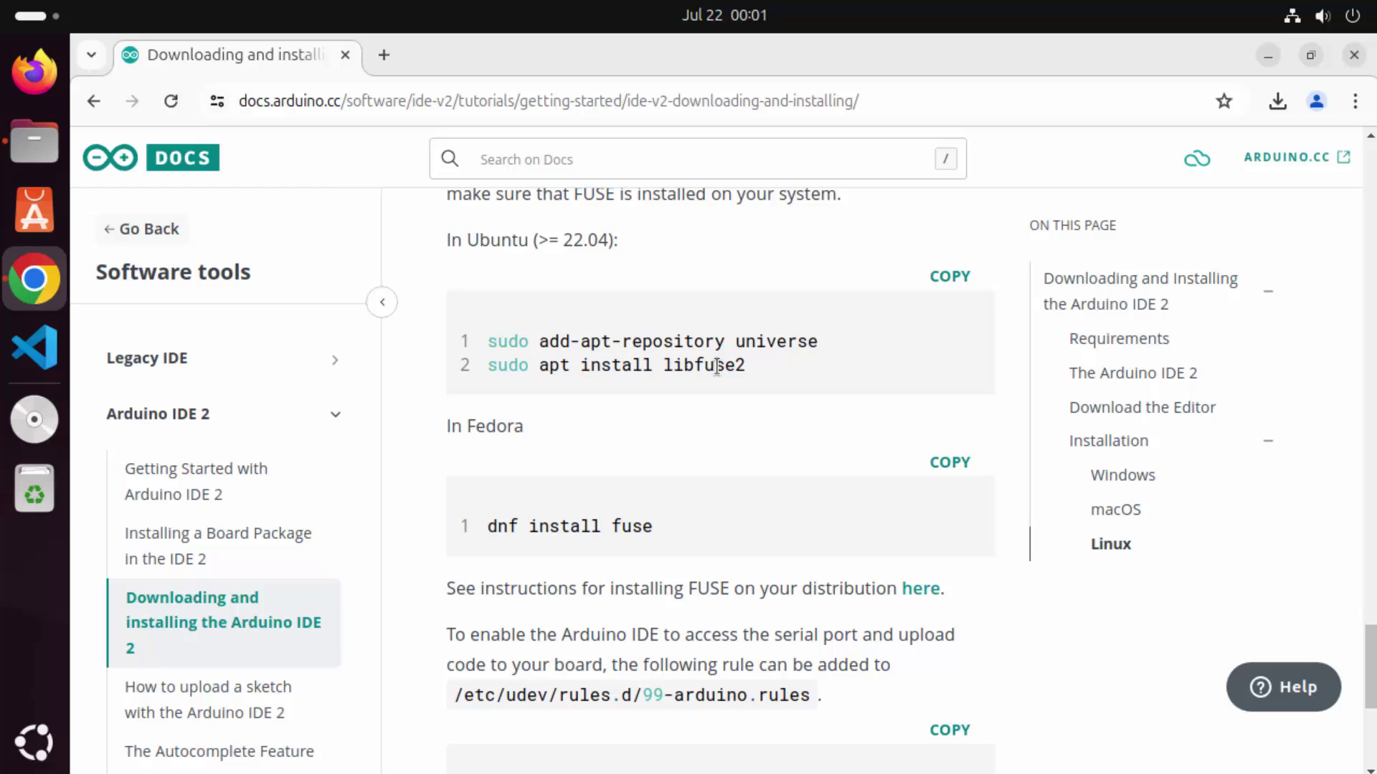
pyautogui.moveTo(835, 351); pyautogui.dragTo(616, 342)
pyautogui.click(494, 342)
pyautogui.moveTo(489, 341); pyautogui.dragTo(816, 333)
pyautogui.hotkey('ctrl', 'c')
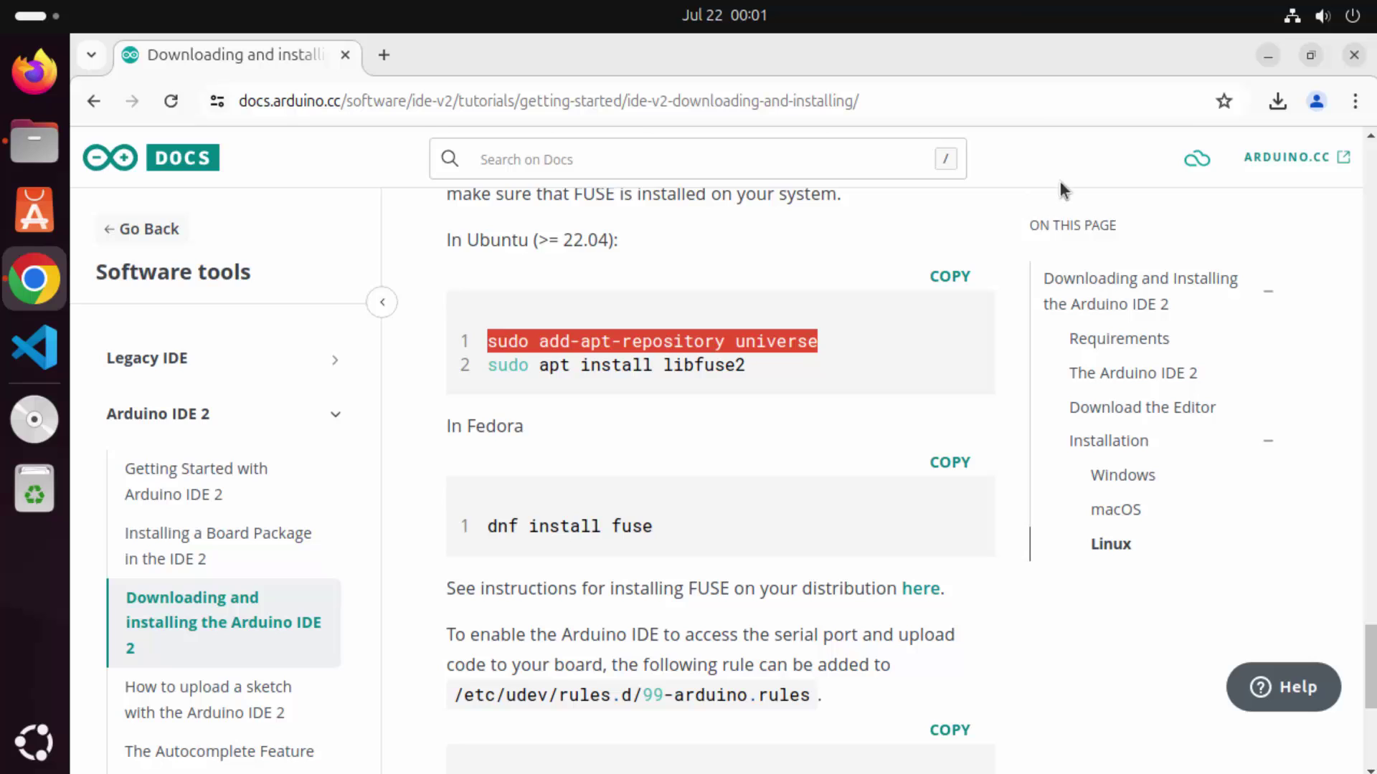
pyautogui.click(1268, 57)
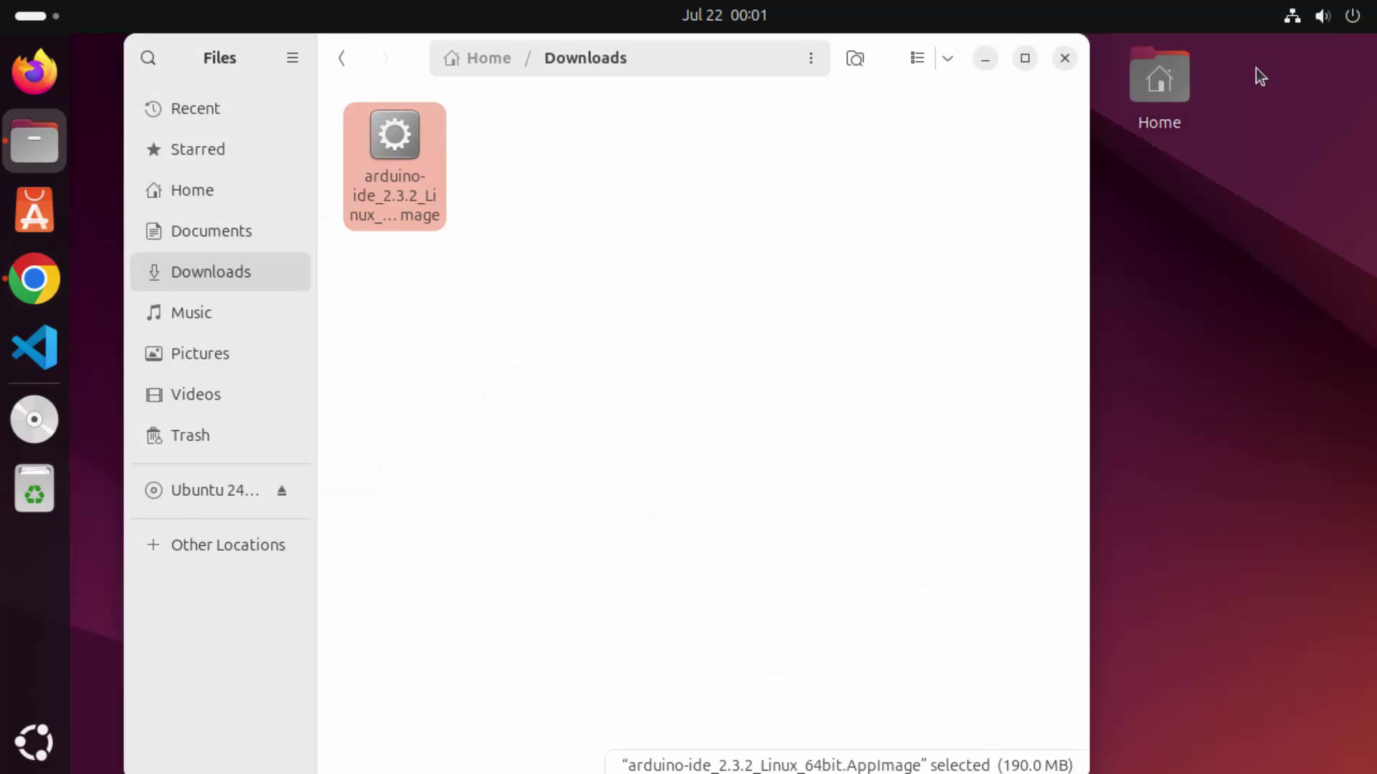
# Step: Minimize Files and launch Terminal from the applications list
pyautogui.click(984, 58)
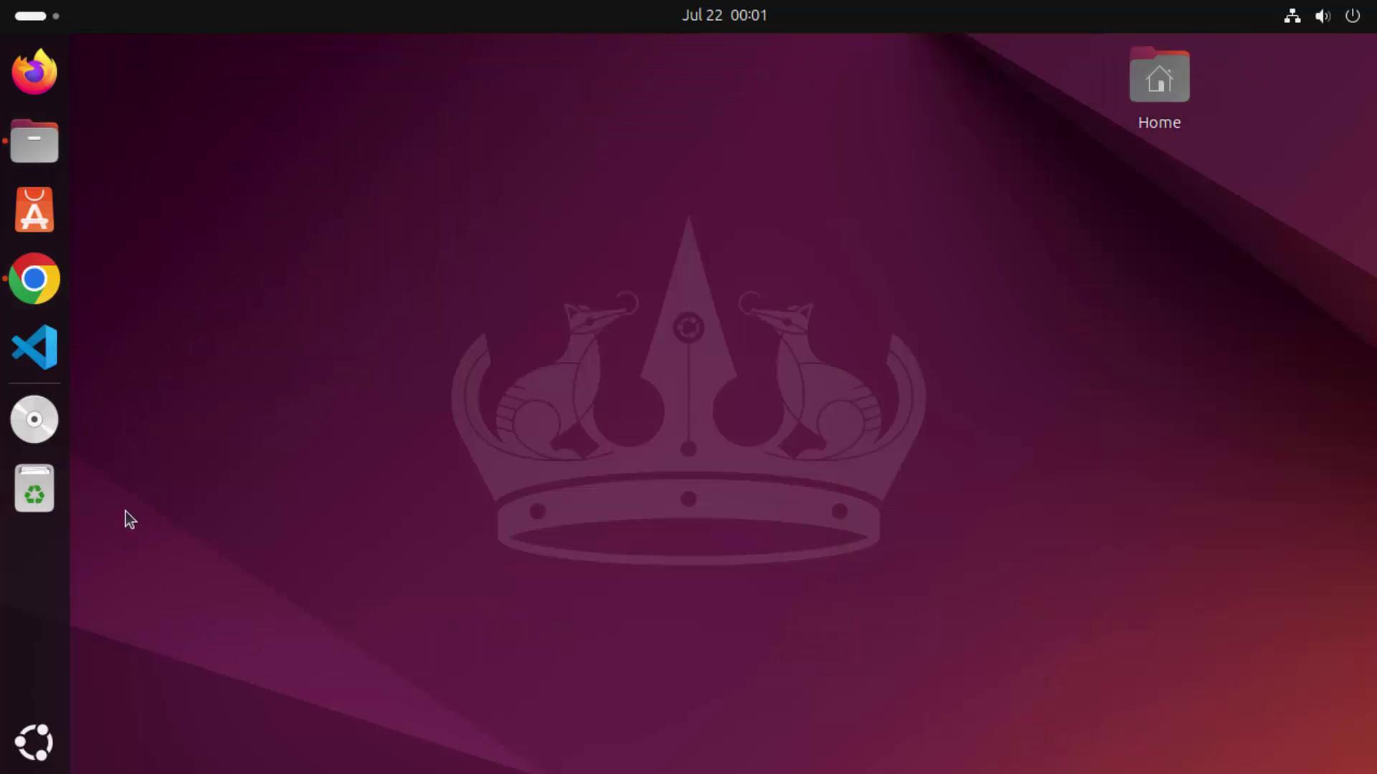
pyautogui.click(31, 743)
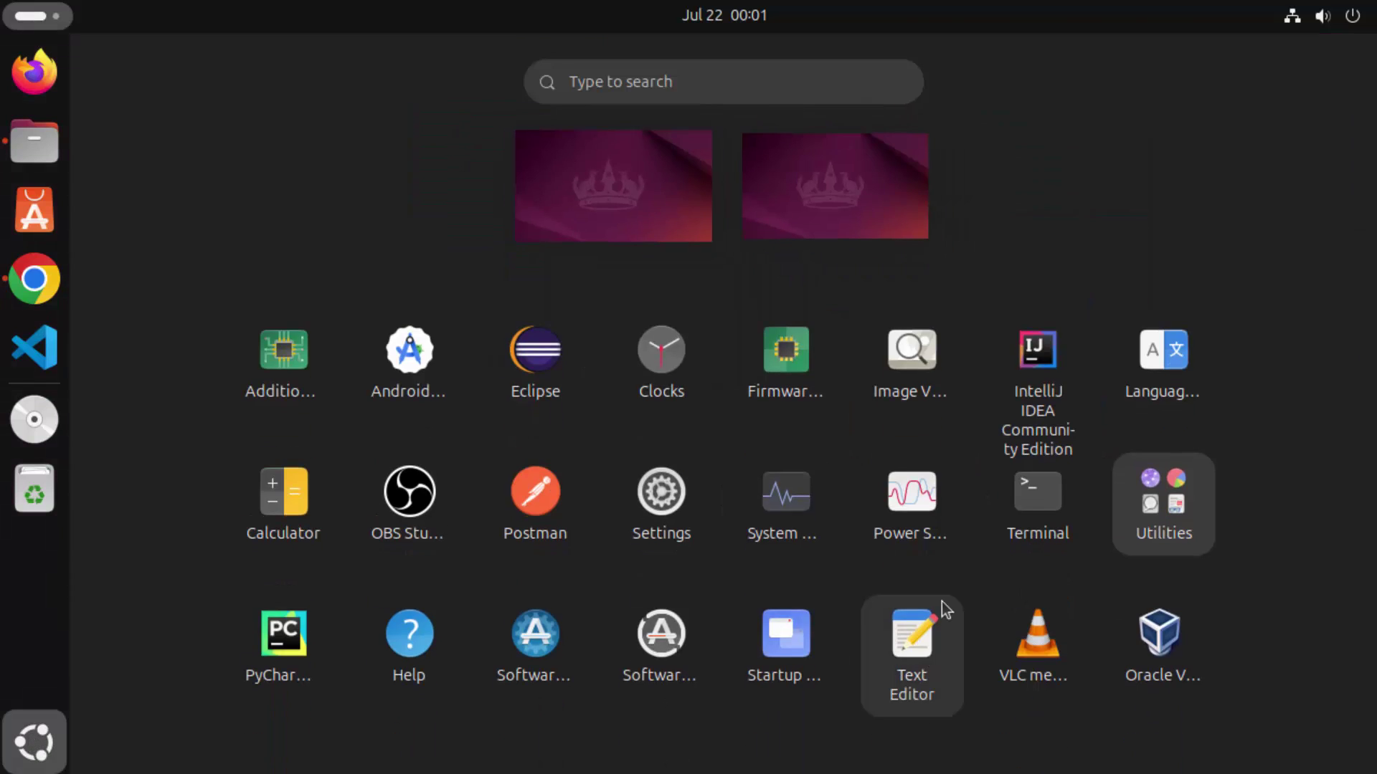
pyautogui.click(1035, 524)
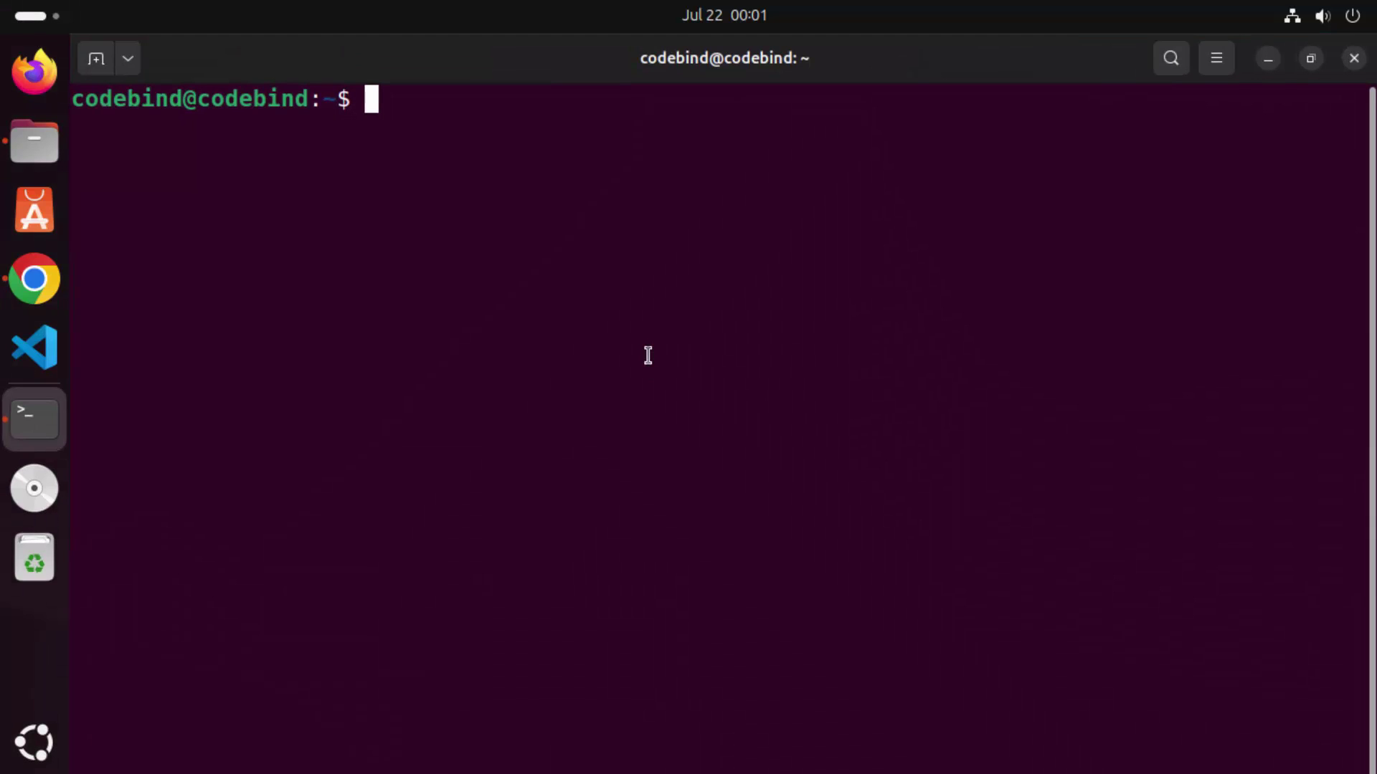
# Step: Paste and run 'sudo add-apt-repository universe', entering the sudo password and confirming
pyautogui.rightClick(648, 356)
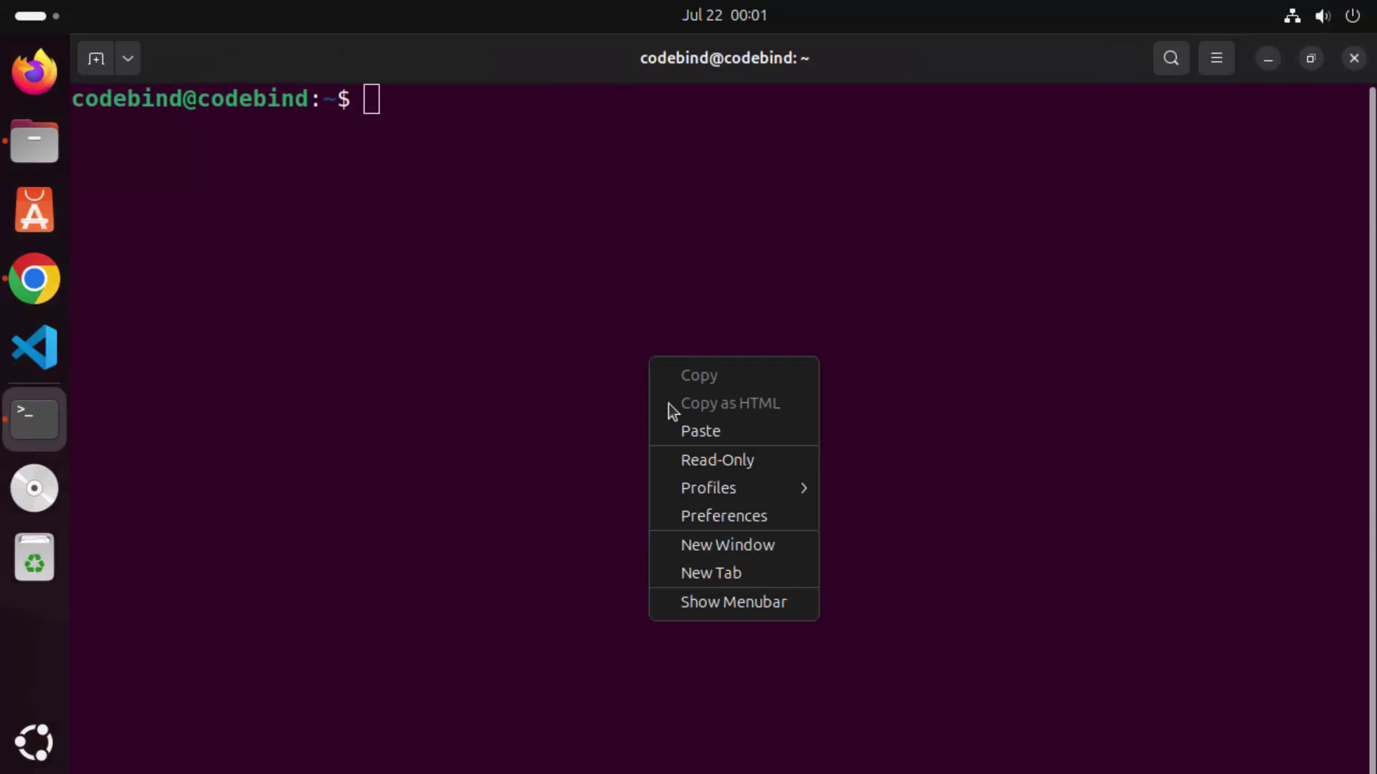
pyautogui.click(704, 437)
pyautogui.press('Return')
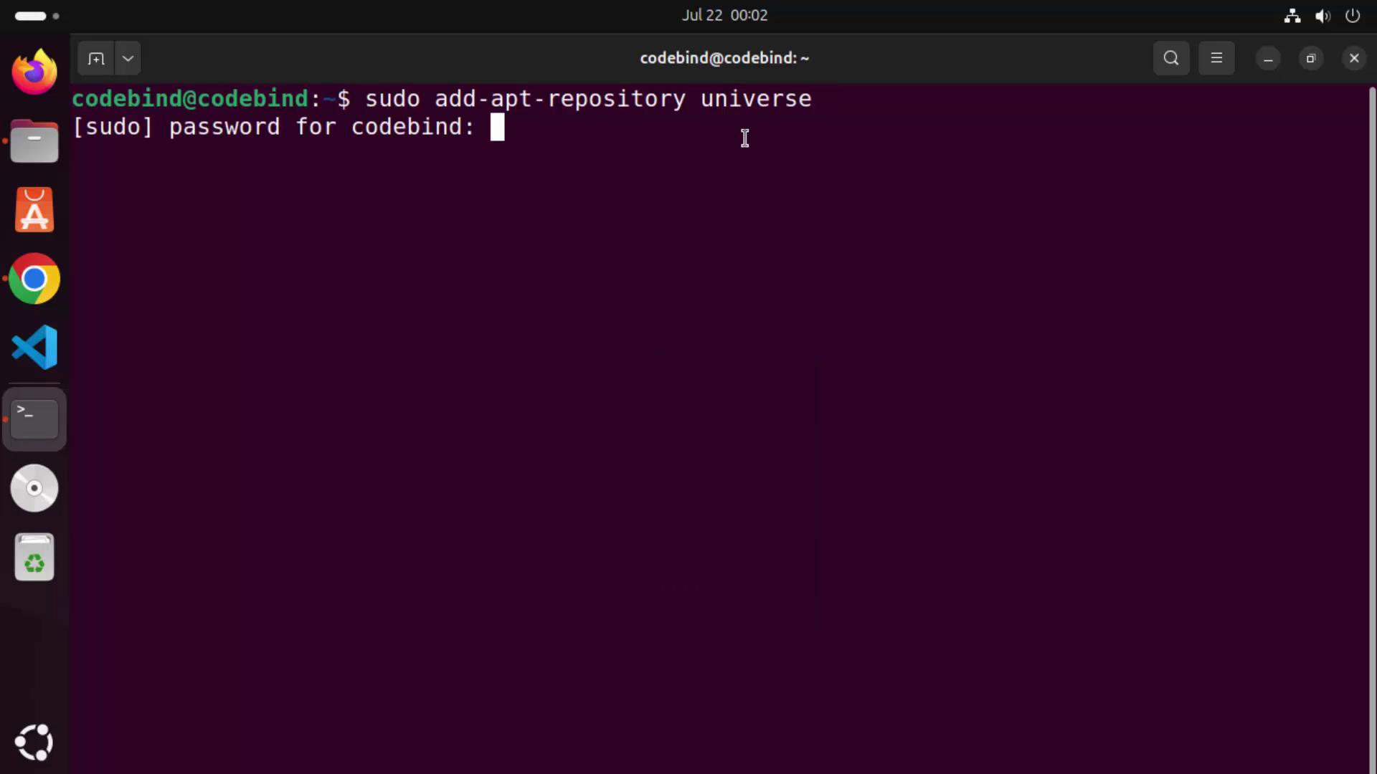
pyautogui.press('Return')
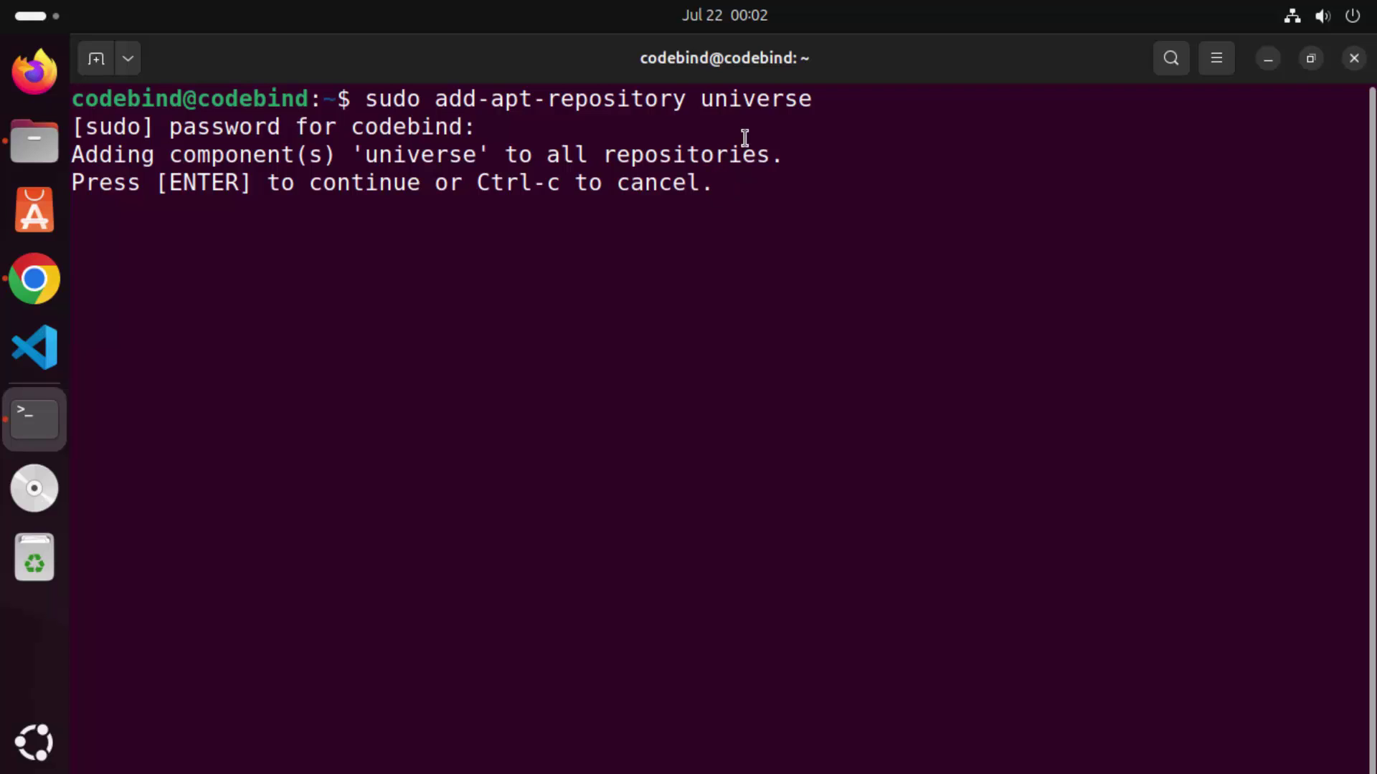
pyautogui.press('Return')
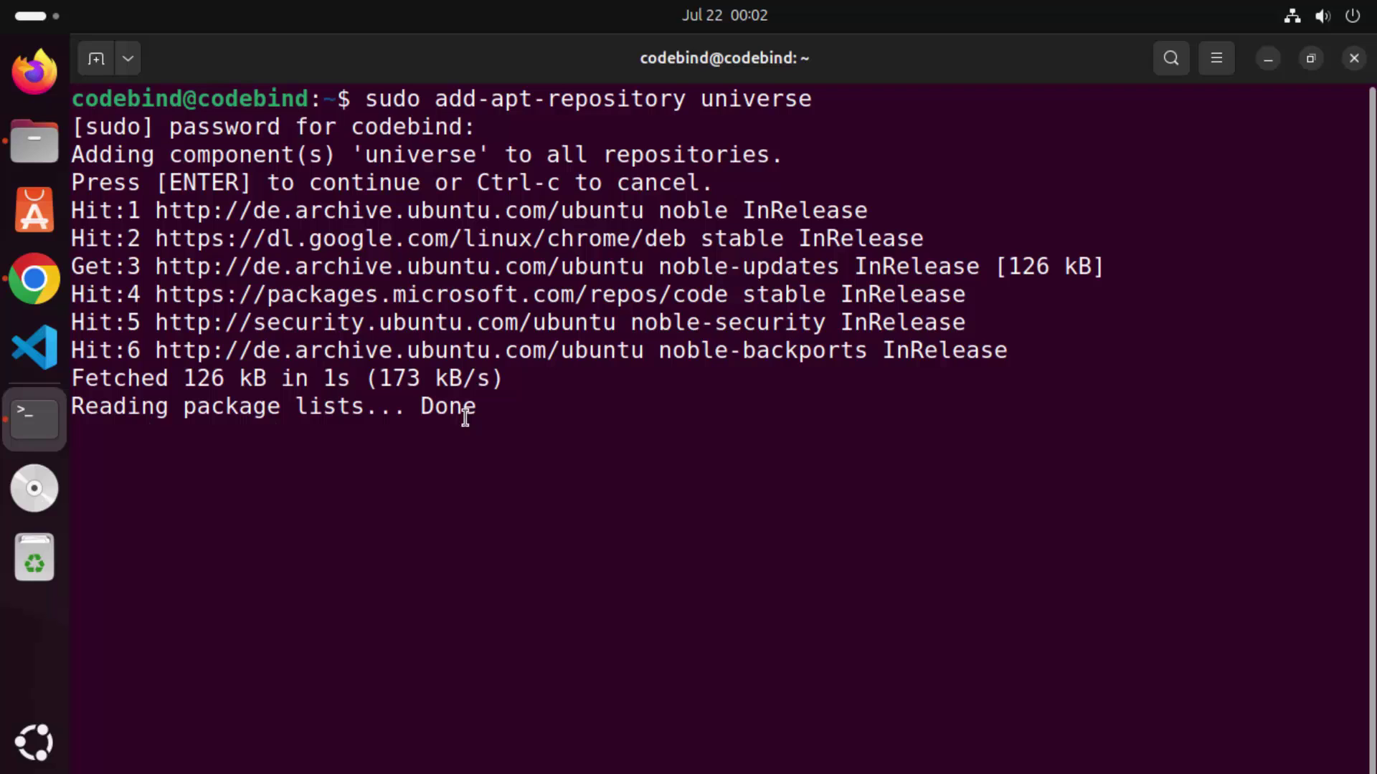
# Step: Copy the 'sudo apt install libfuse2' command from the docs page
pyautogui.click(37, 294)
pyautogui.moveTo(487, 367); pyautogui.dragTo(733, 367)
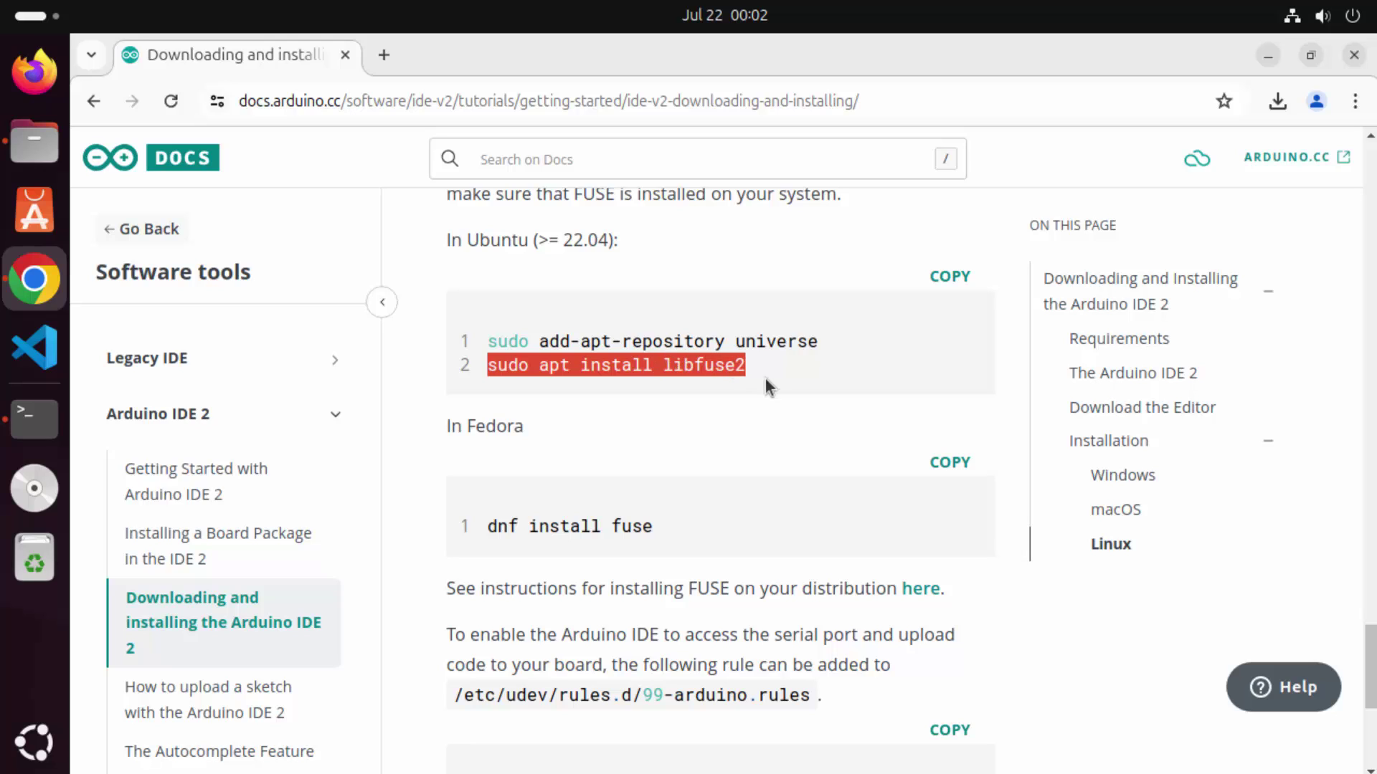
pyautogui.rightClick(716, 367)
pyautogui.click(753, 391)
# Step: Paste and run the libfuse2 install command in Terminal, then minimize the terminal
pyautogui.click(35, 418)
pyautogui.rightClick(396, 448)
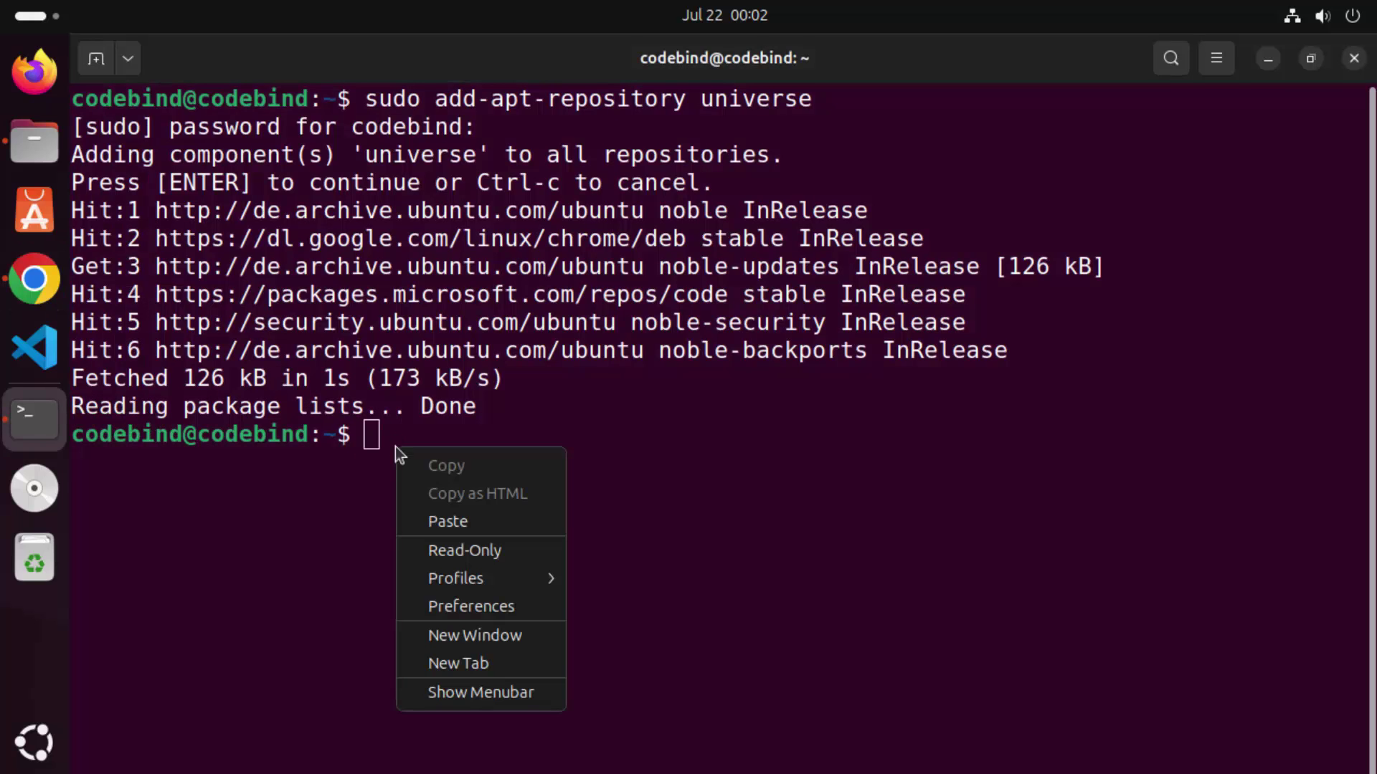
pyautogui.click(451, 522)
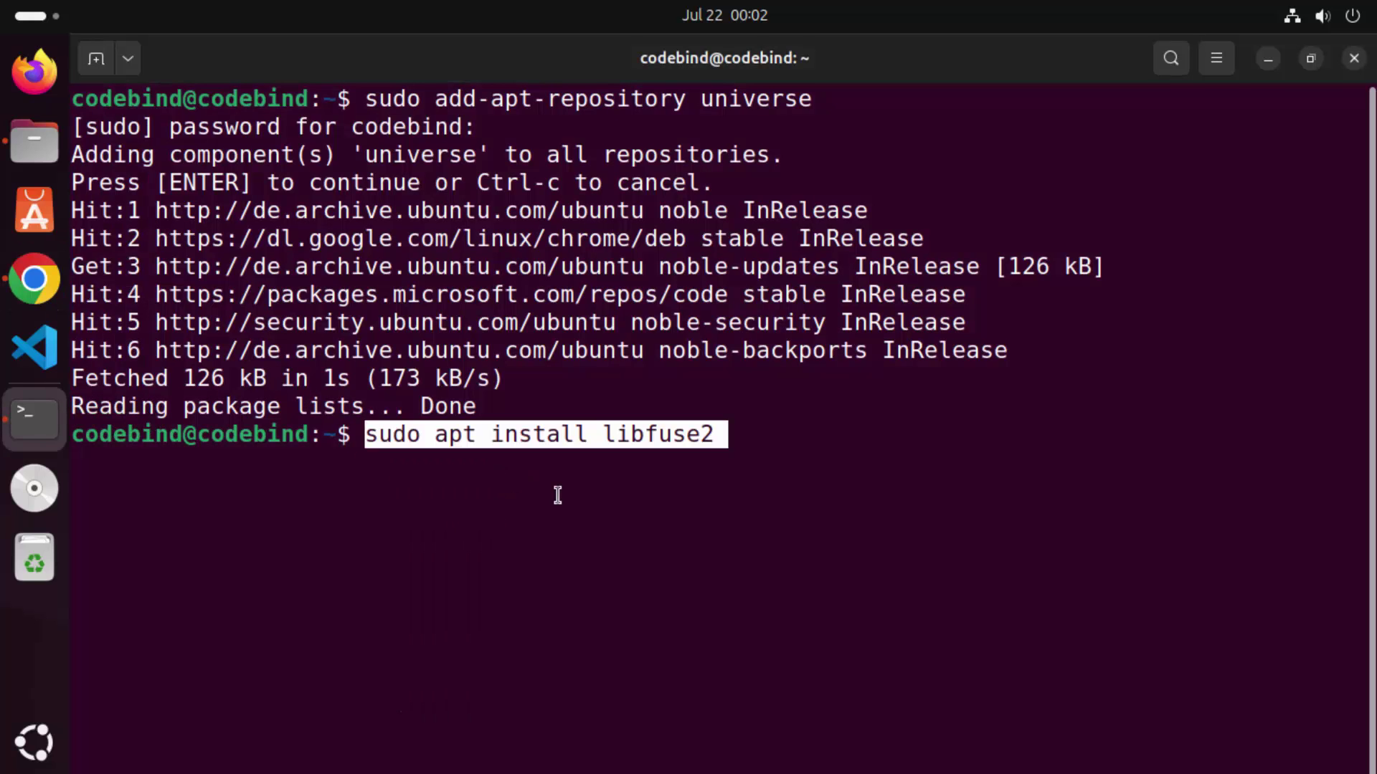
pyautogui.press('Return')
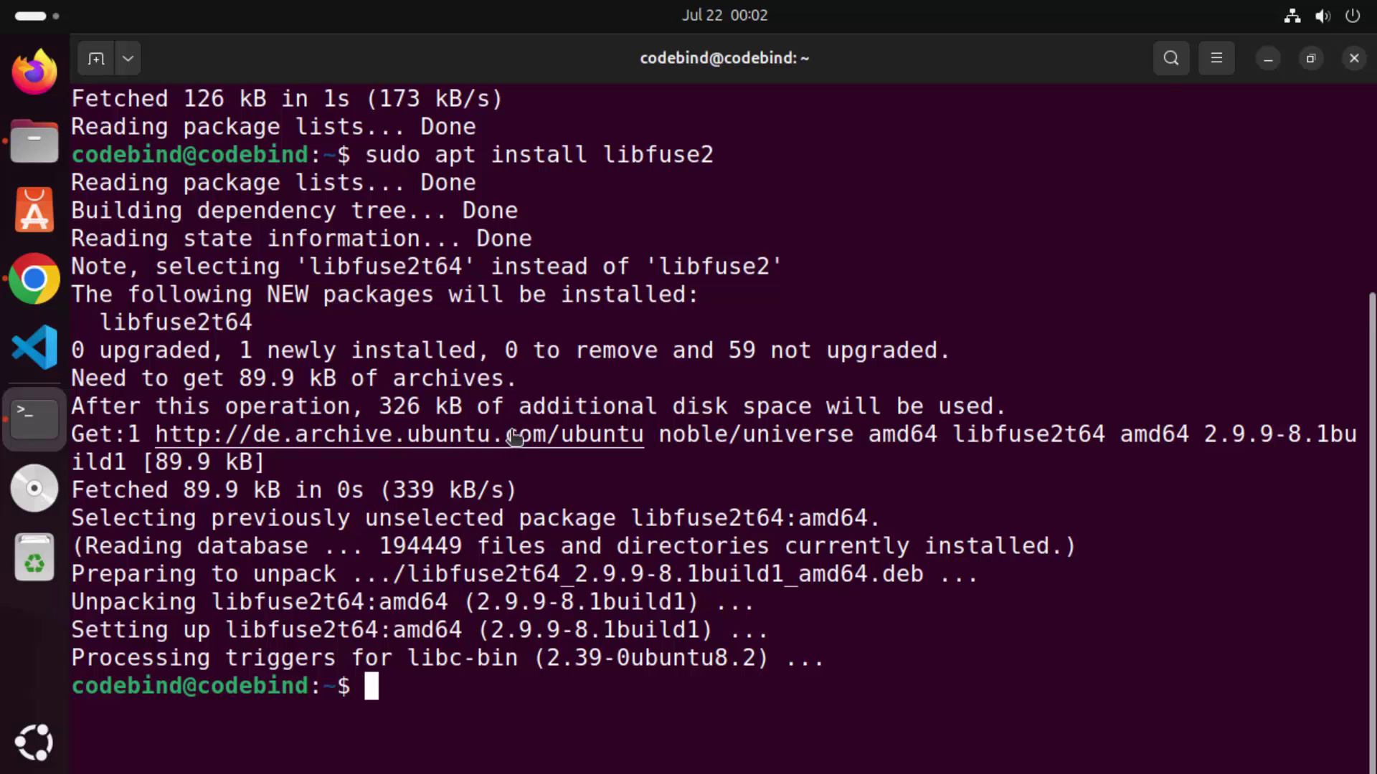
pyautogui.click(1266, 64)
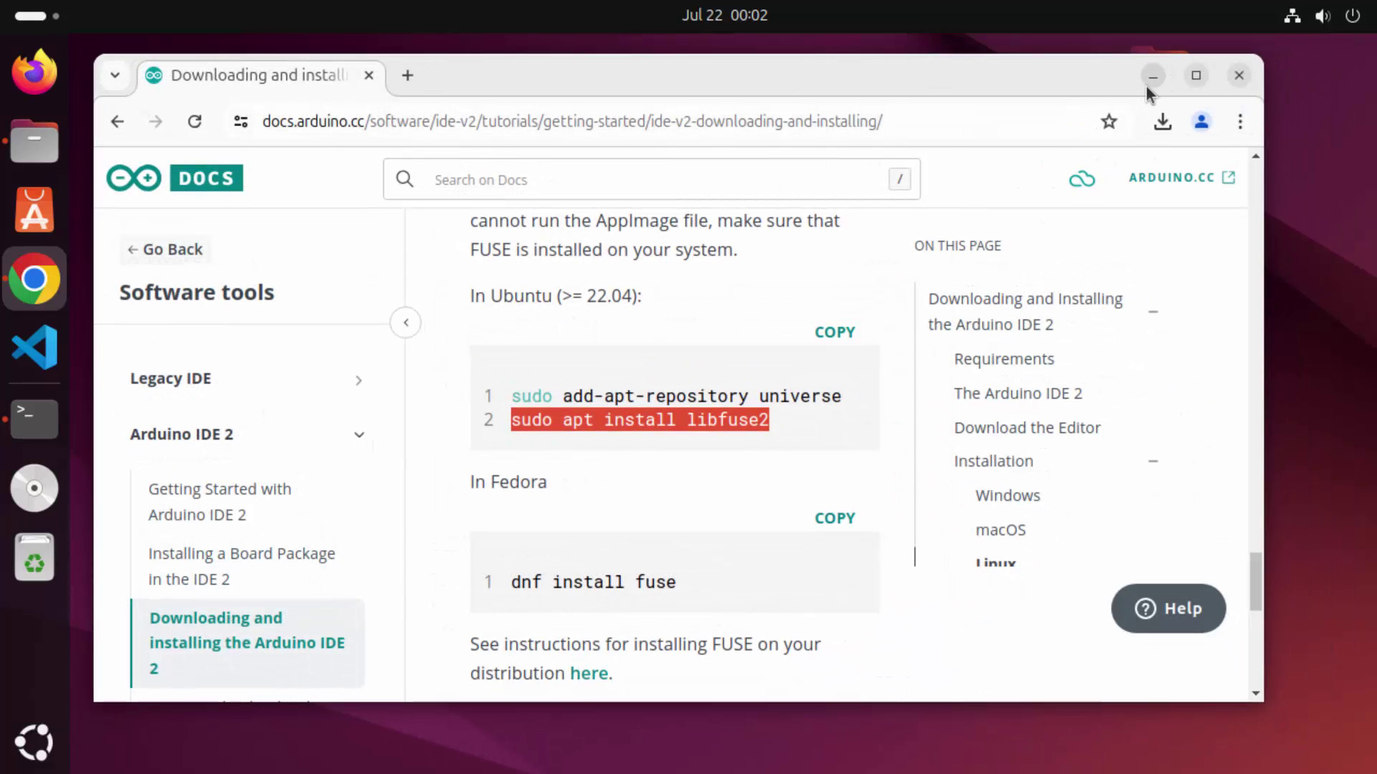
# Step: Run the arduino-ide_2.3.2 AppImage from the Downloads folder in Files, then minimize Files
pyautogui.click(1147, 76)
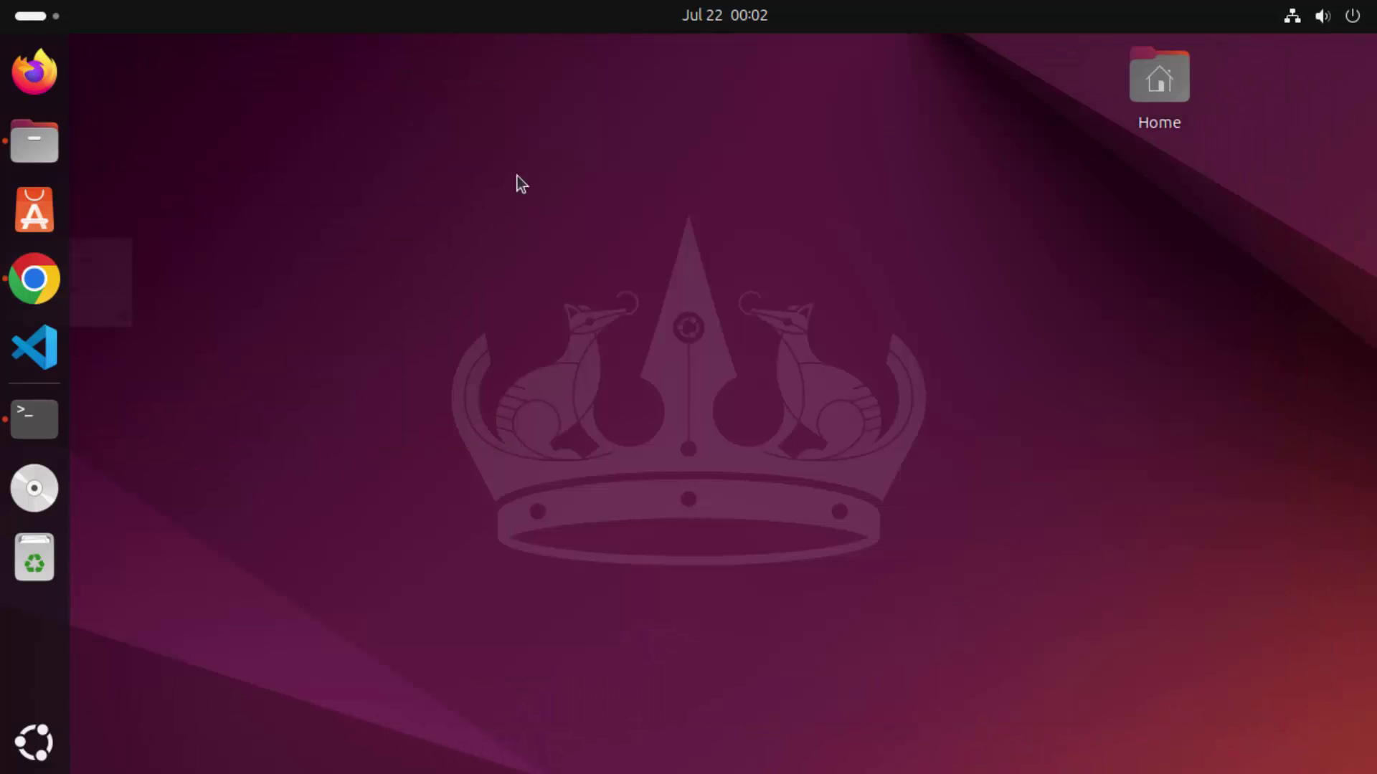
pyautogui.click(17, 152)
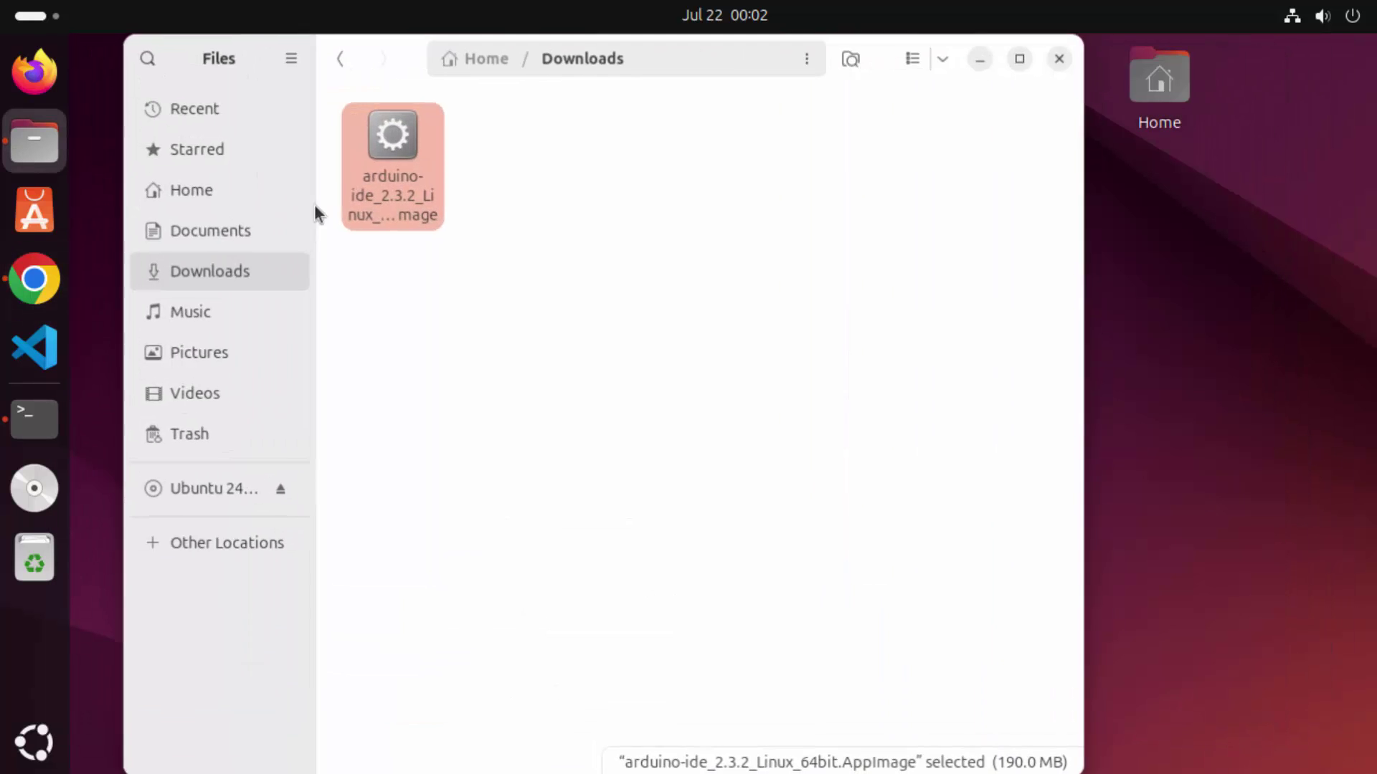
pyautogui.rightClick(409, 201)
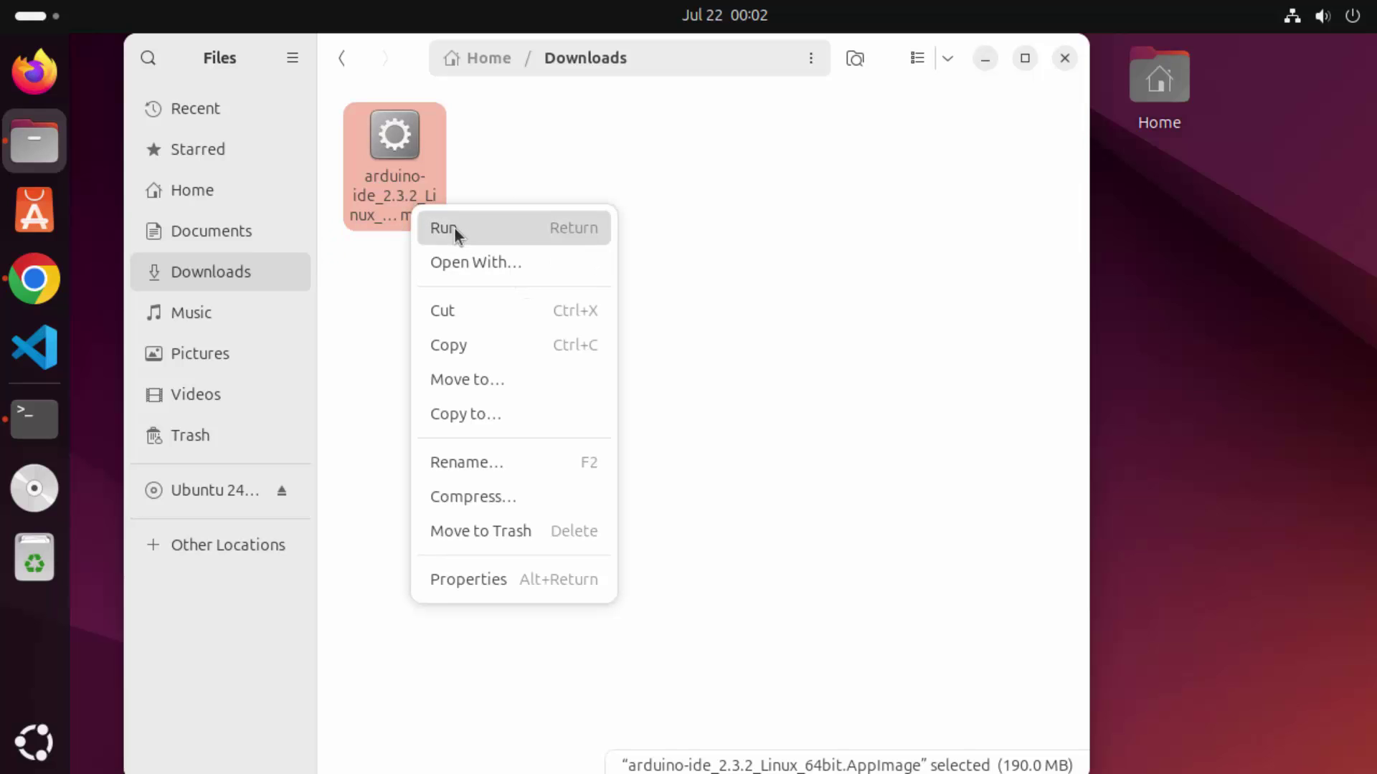
pyautogui.click(454, 227)
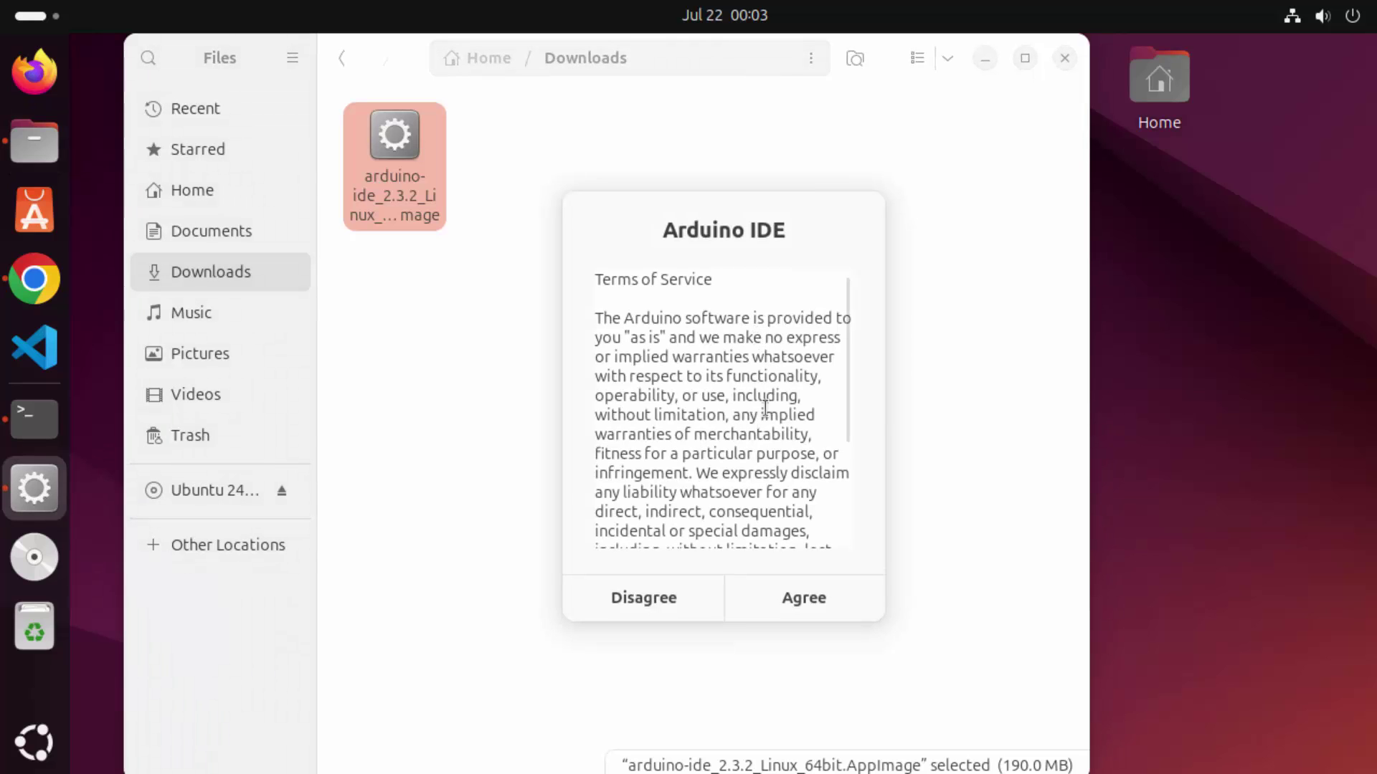
pyautogui.click(980, 64)
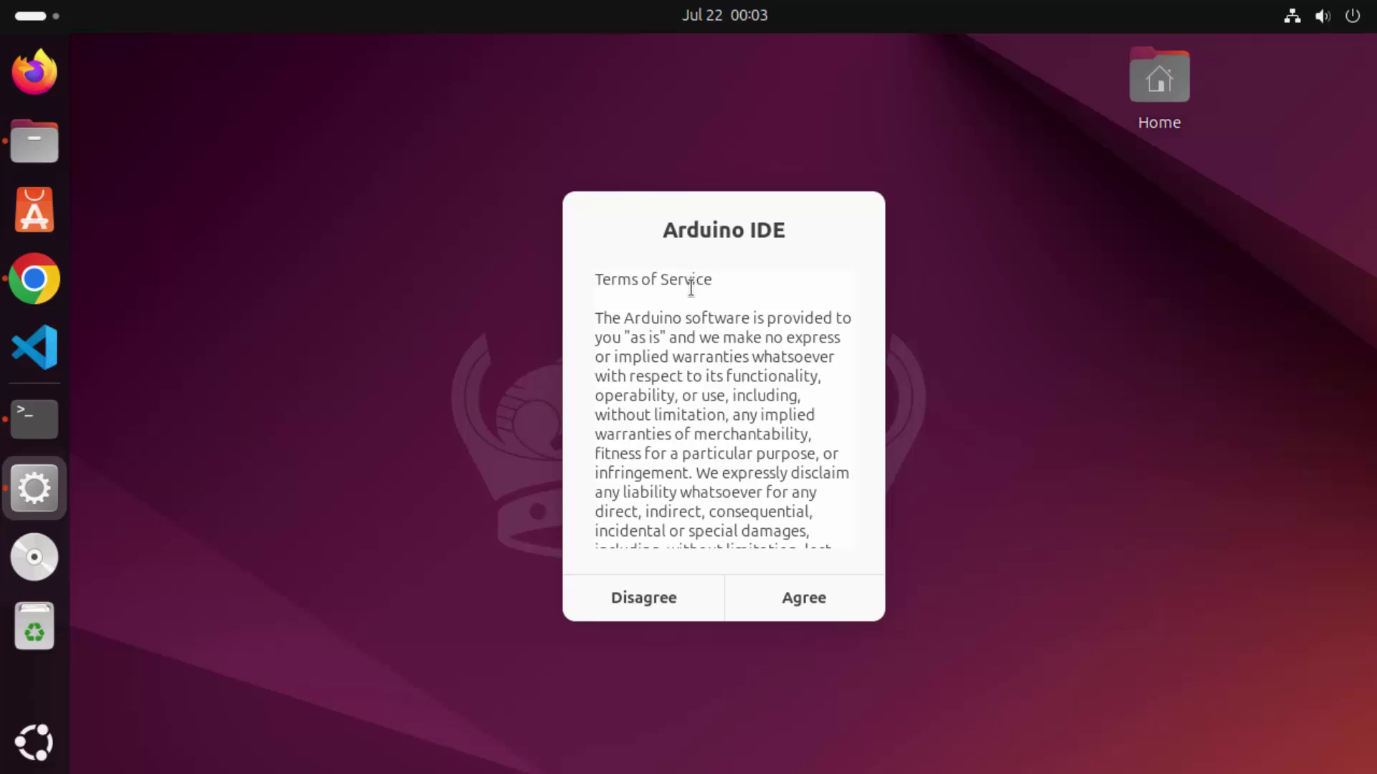
# Step: Agree to the Terms of Service, move the IDE window, and browse the File and Sketch menus
pyautogui.click(792, 598)
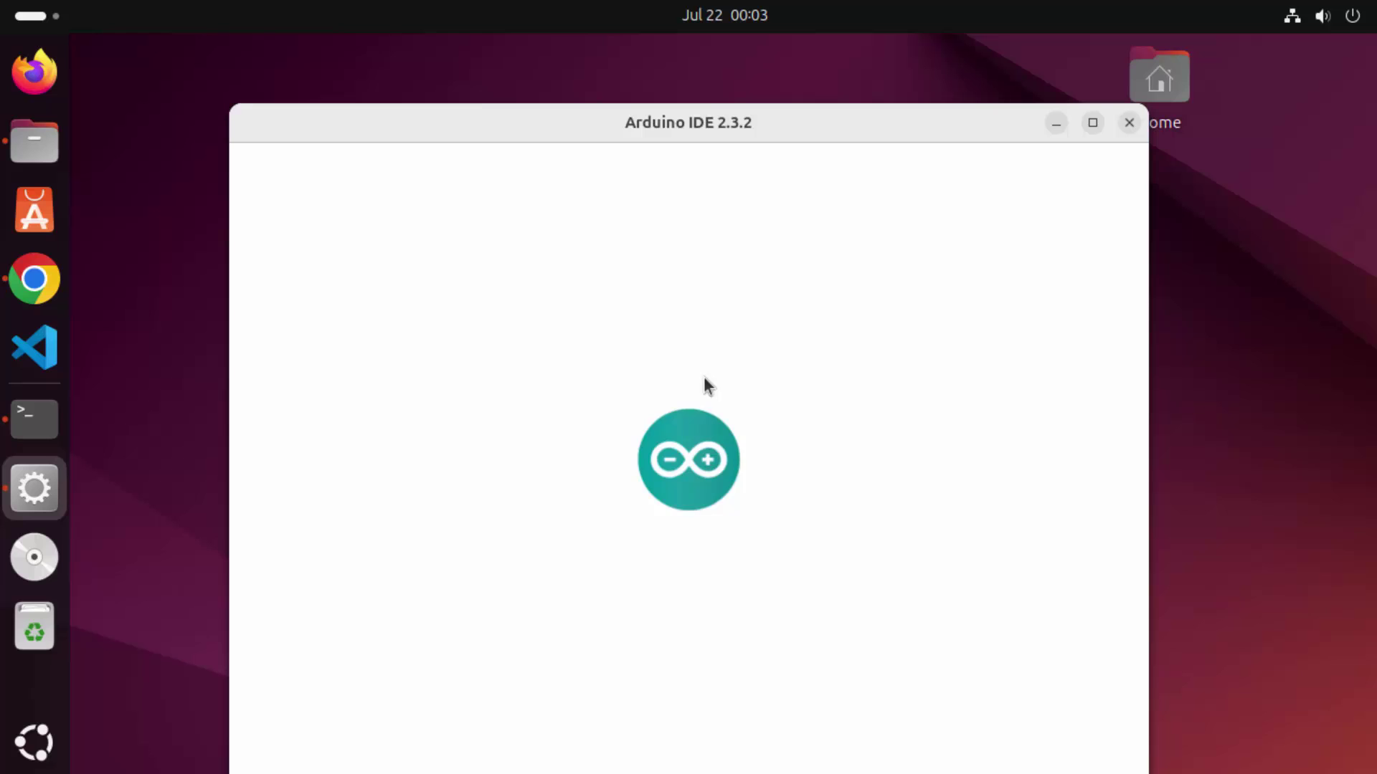
pyautogui.moveTo(716, 126); pyautogui.dragTo(701, 85)
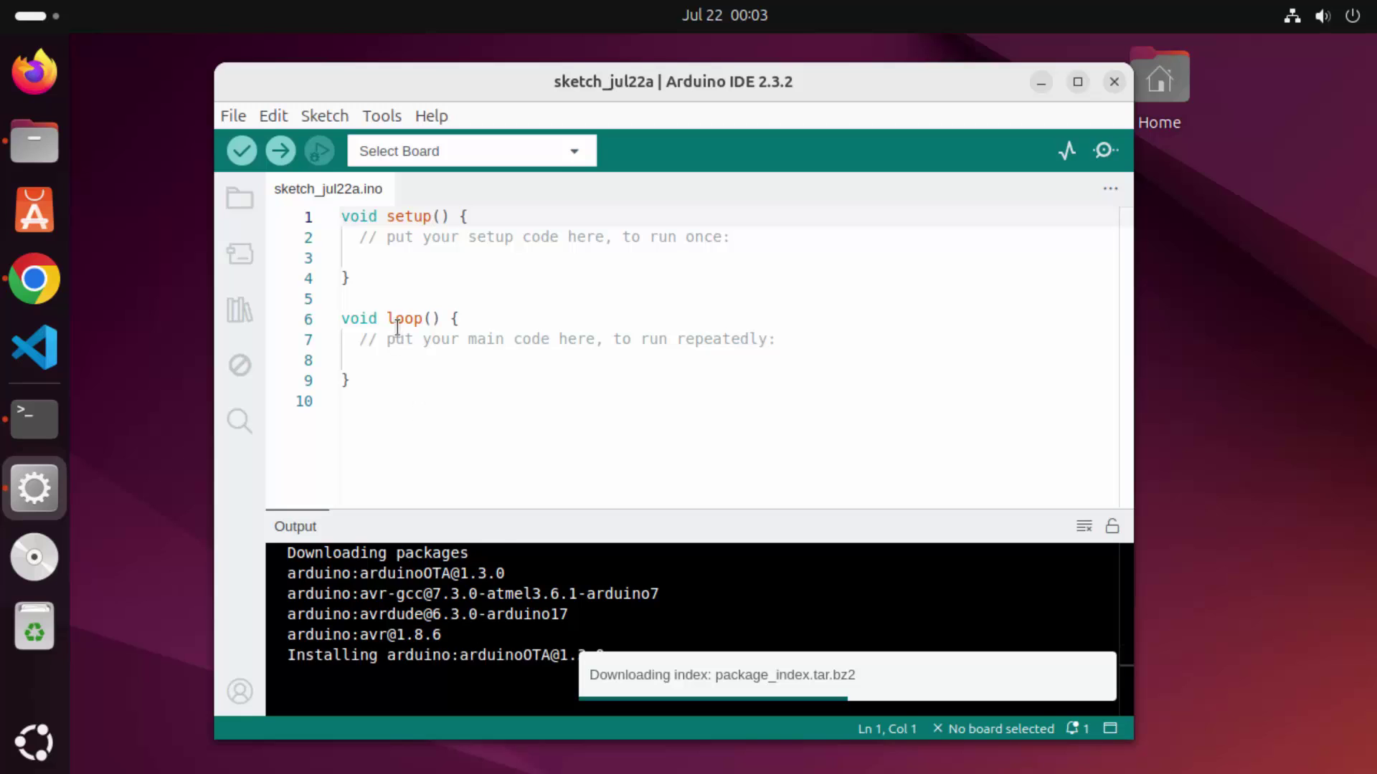
pyautogui.click(244, 113)
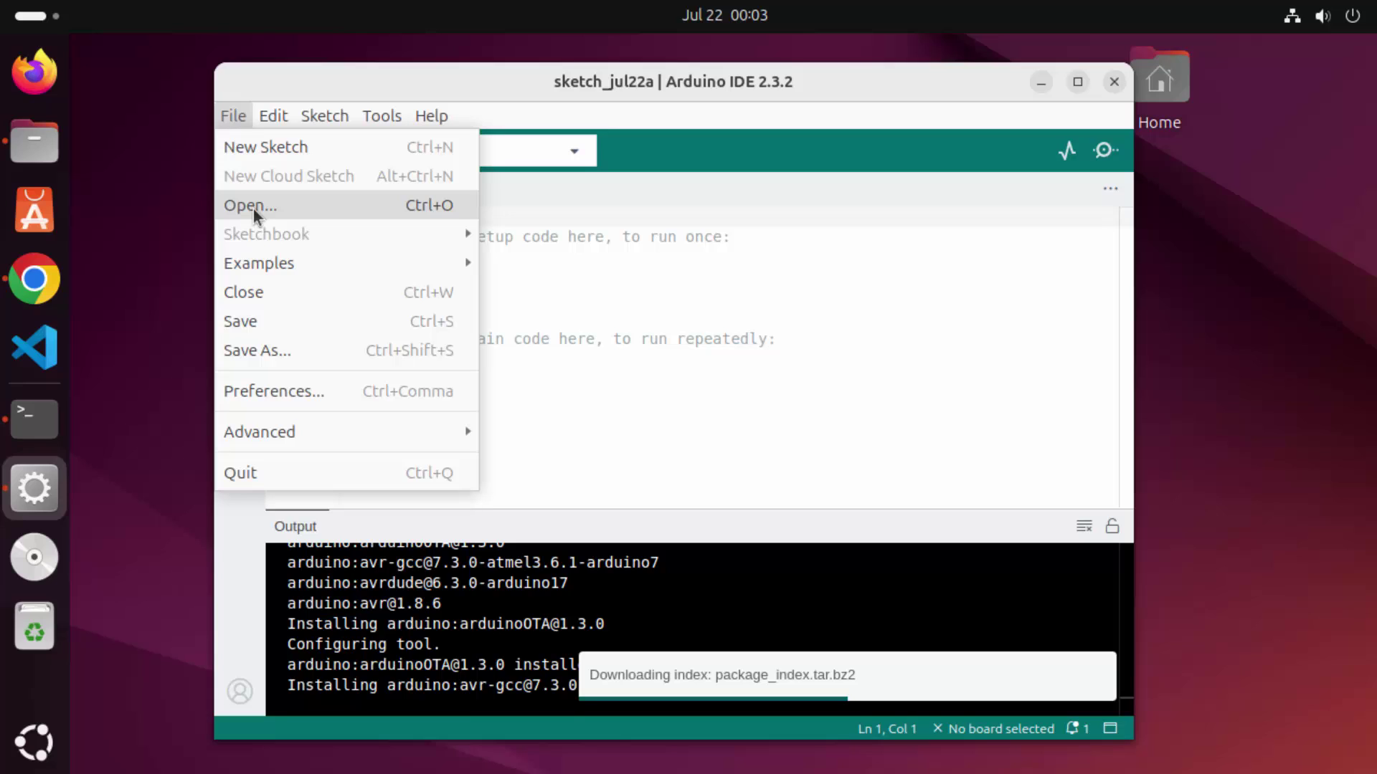
pyautogui.click(330, 126)
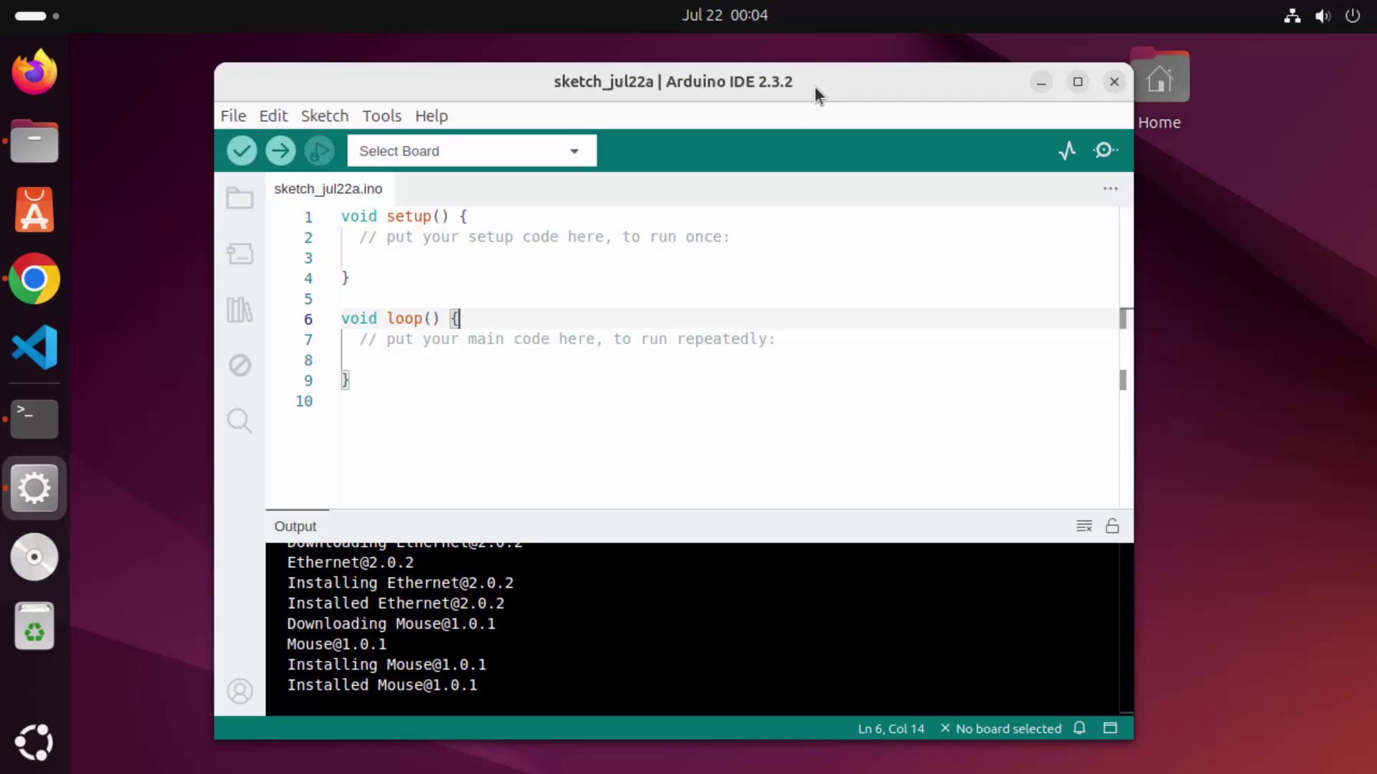
# Step: Maximize the IDE, view the Sketchbook, Boards, Library, Debug and Search panels, then close it
pyautogui.doubleClick(813, 87)
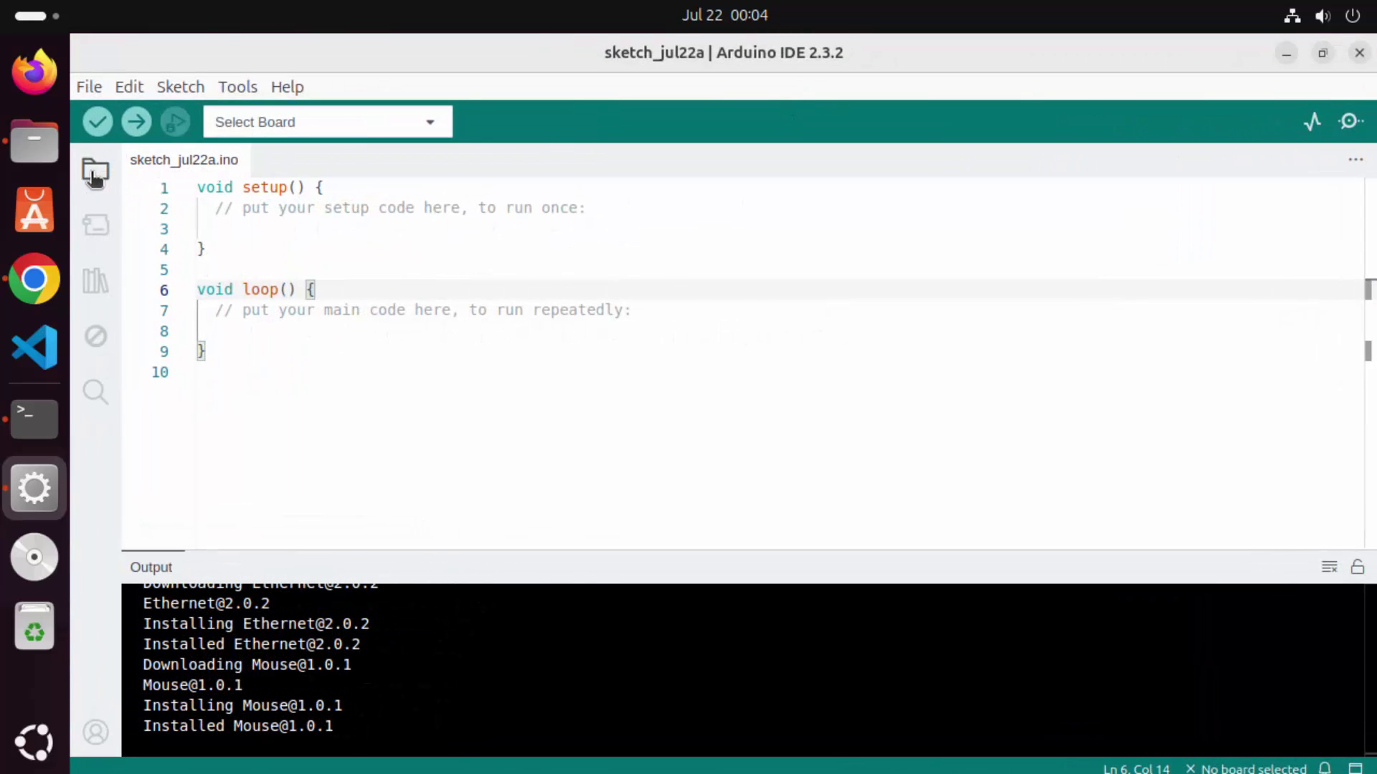
pyautogui.click(93, 175)
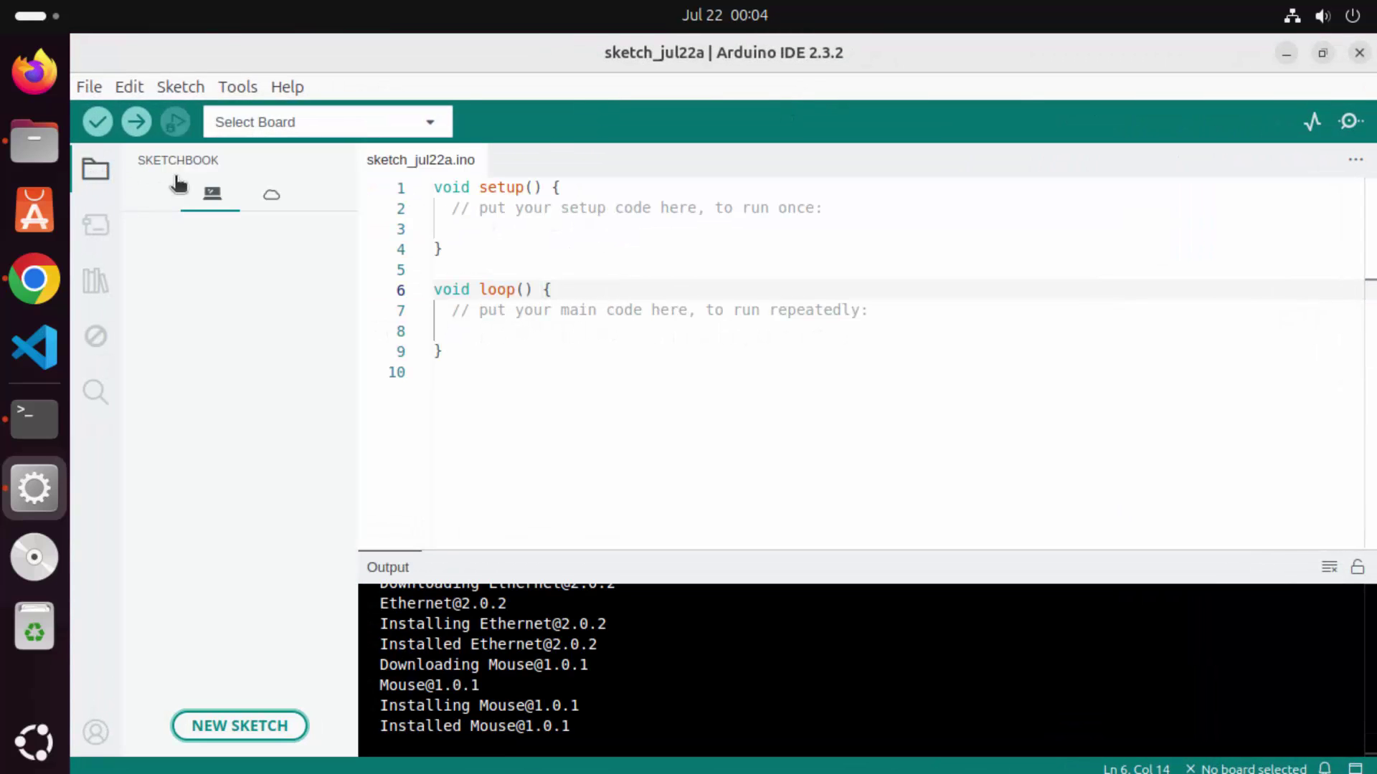
pyautogui.click(95, 226)
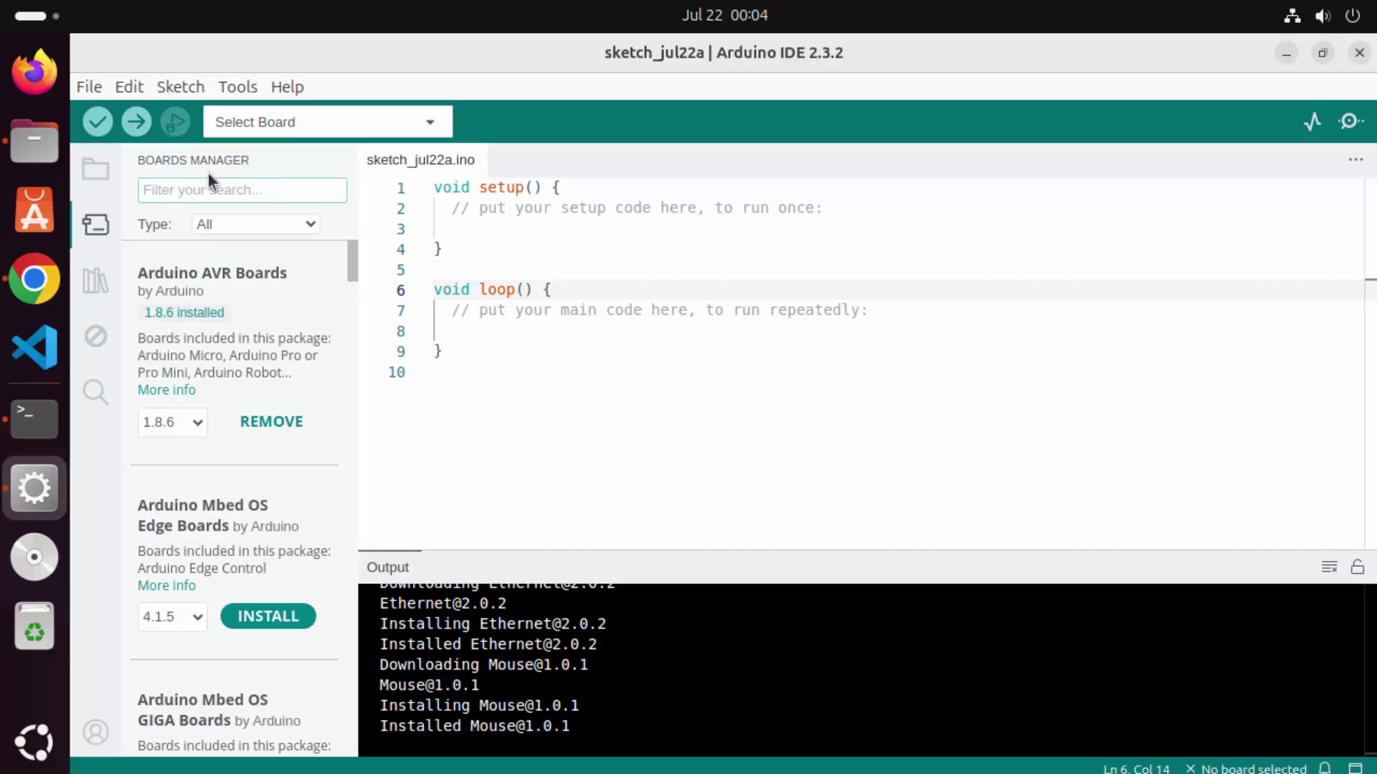
pyautogui.click(96, 282)
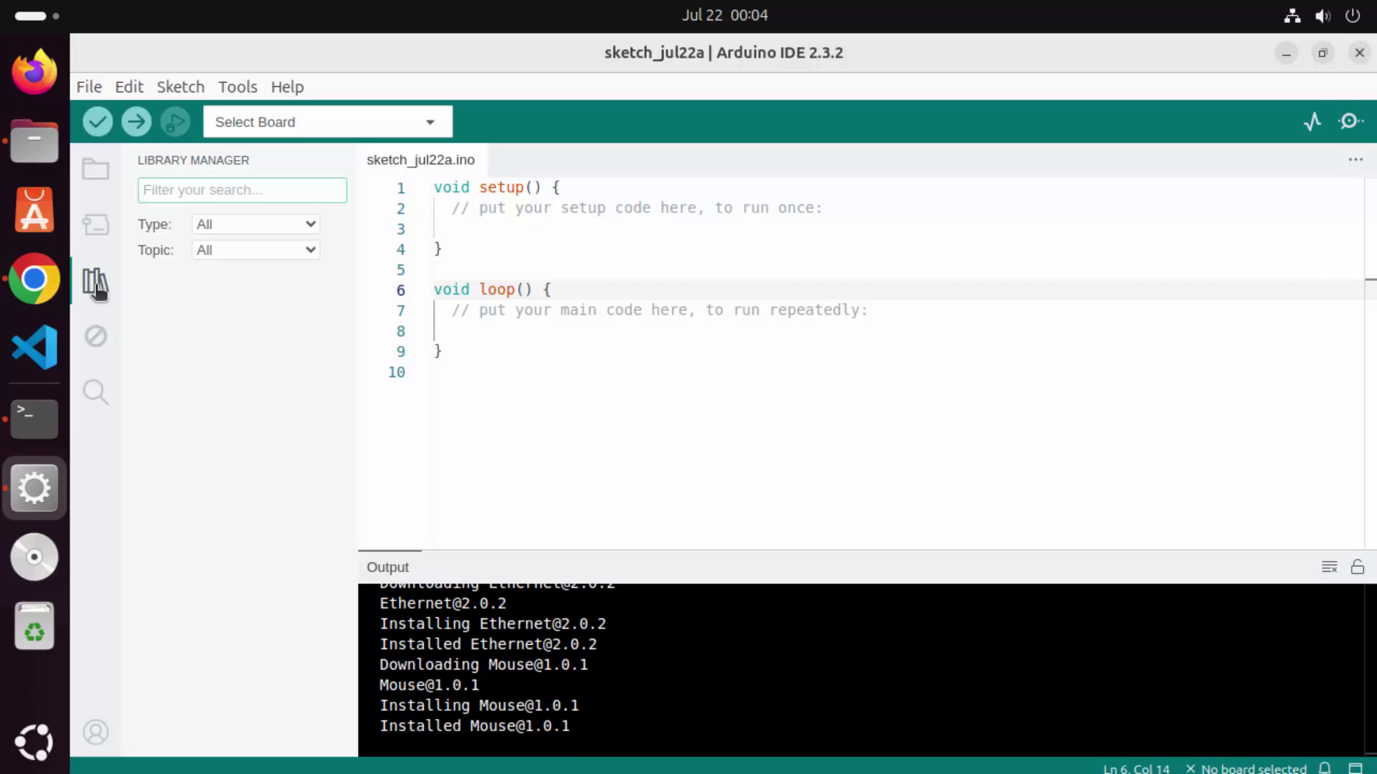
pyautogui.click(94, 340)
pyautogui.click(95, 399)
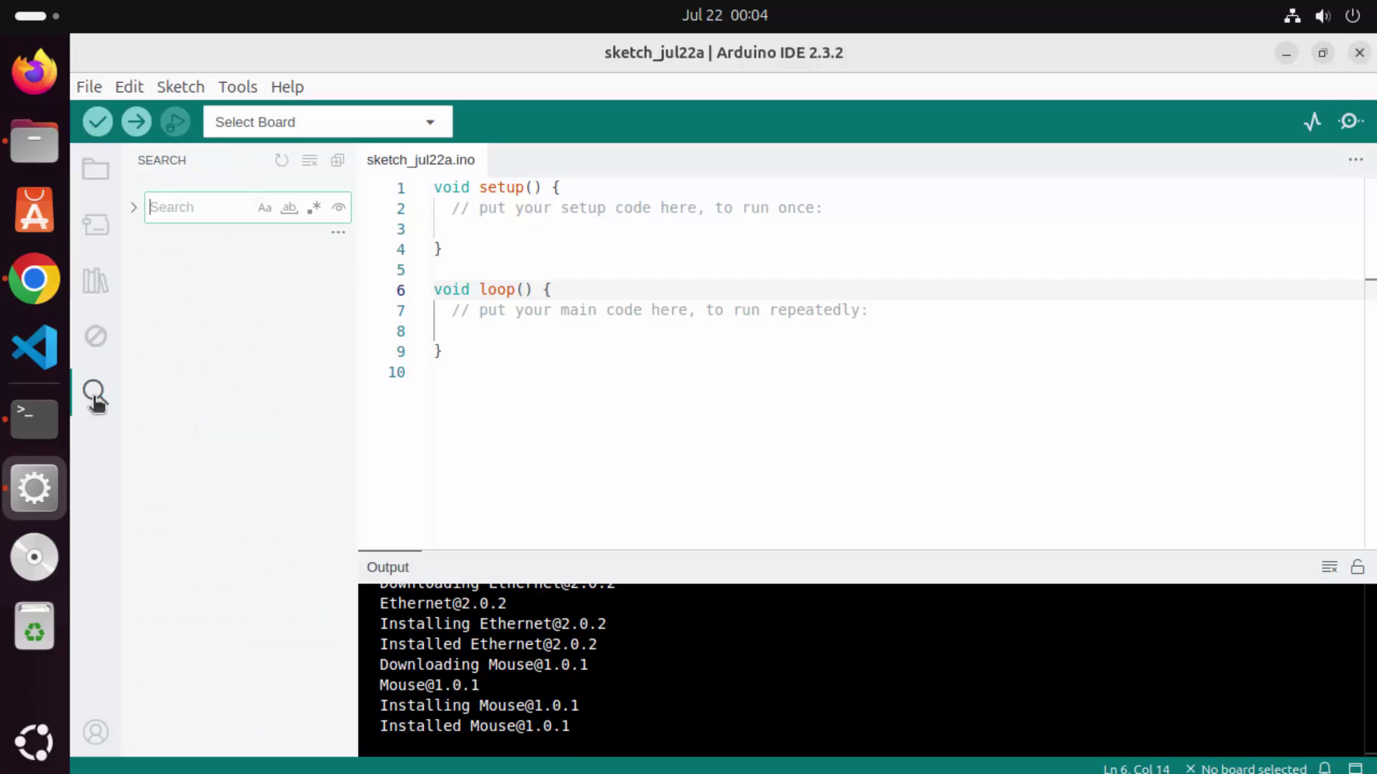
pyautogui.click(505, 398)
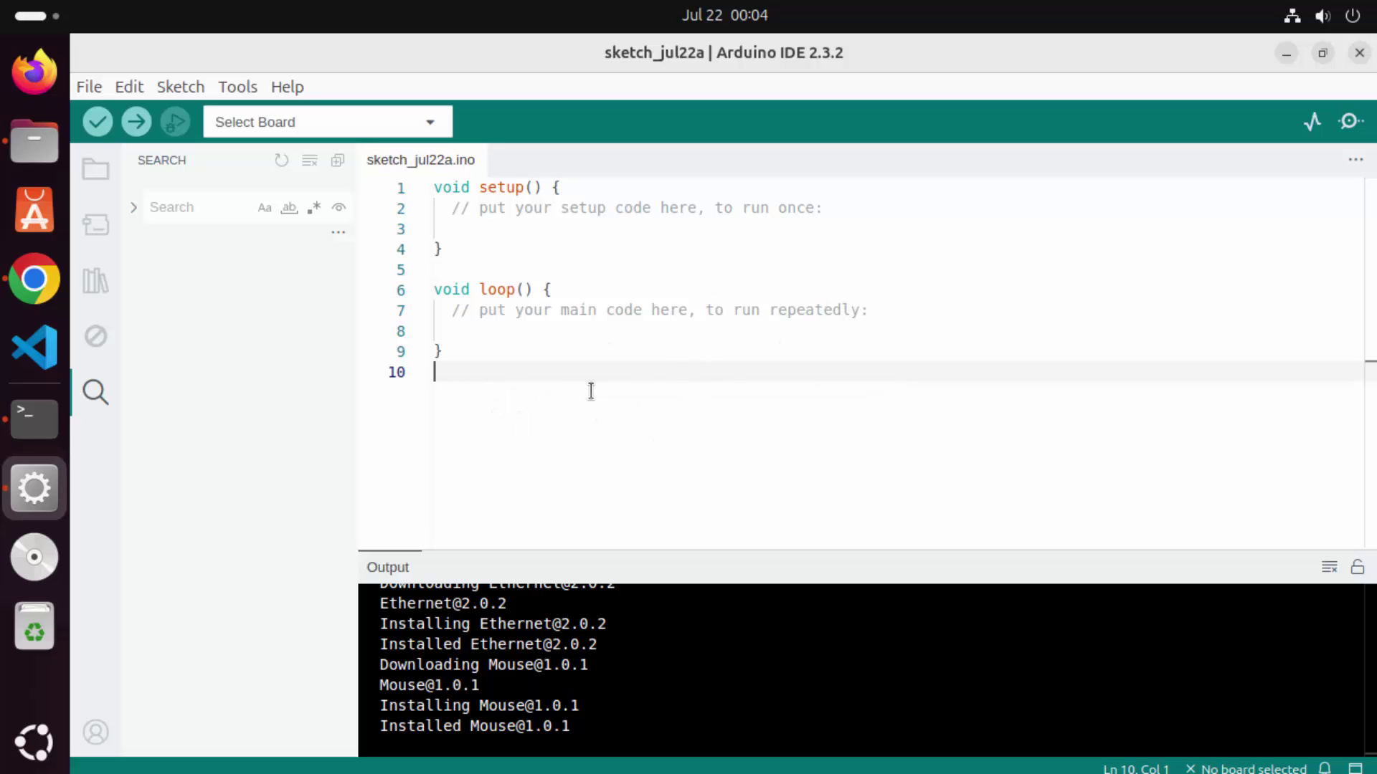
pyautogui.click(1358, 54)
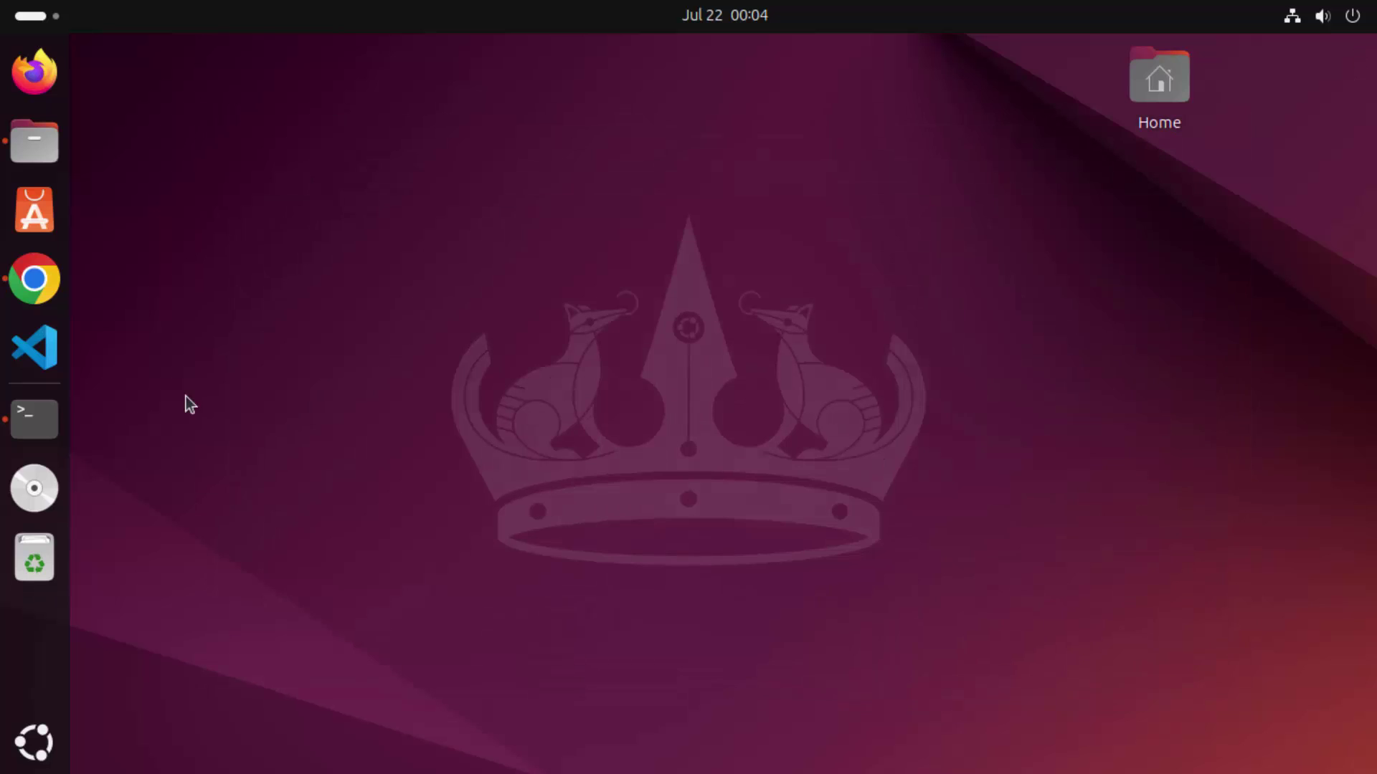
# Step: Cut the arduino-ide_2.3.2_Linux_64bit.AppImage from the Downloads folder in Files
pyautogui.click(41, 147)
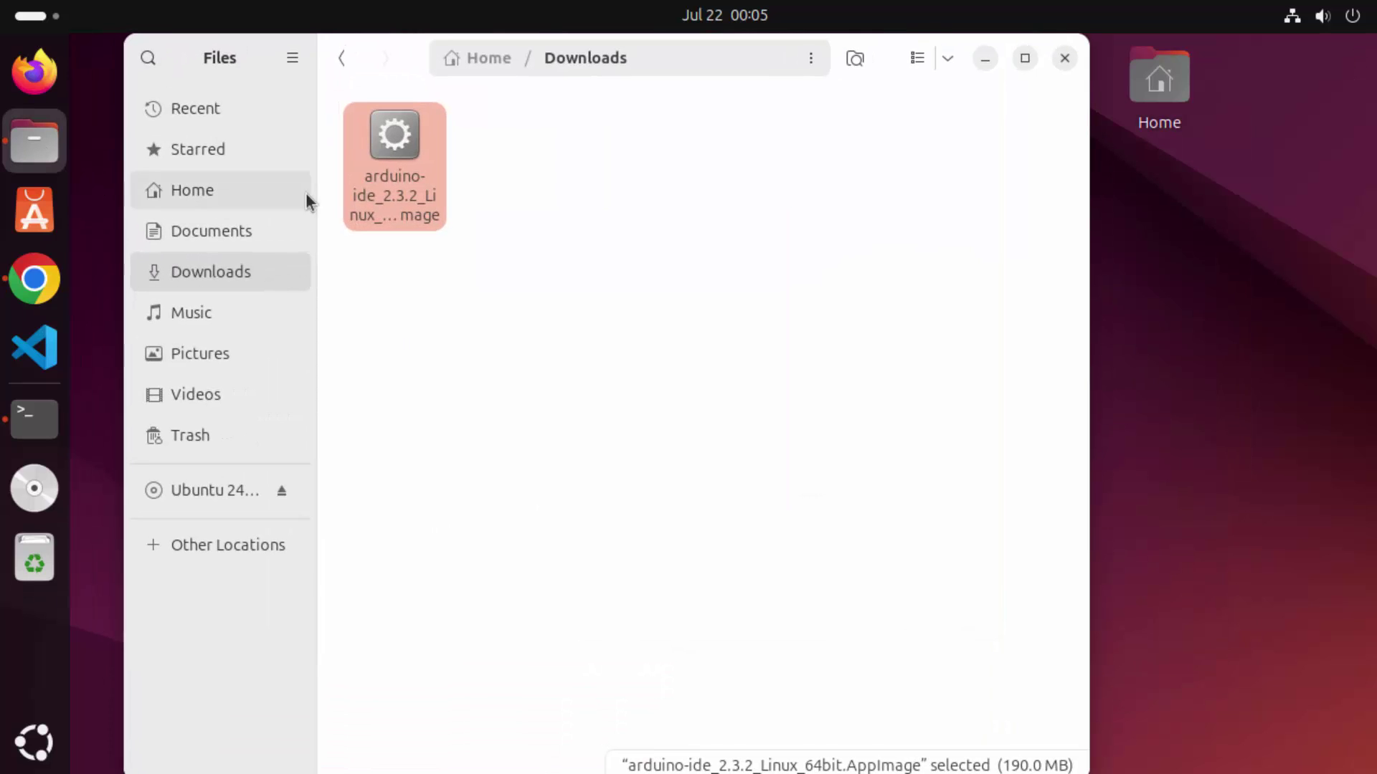
pyautogui.click(445, 255)
pyautogui.click(408, 191)
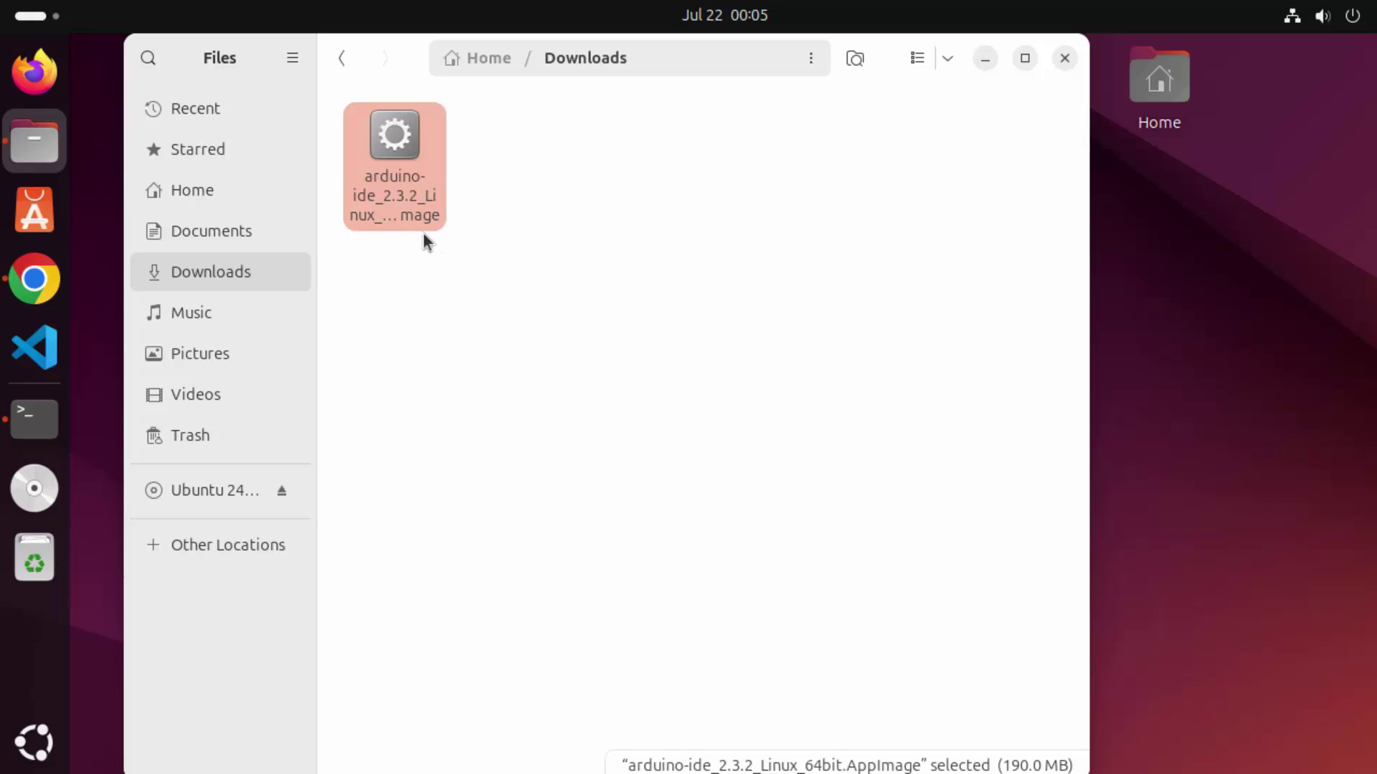
pyautogui.rightClick(372, 179)
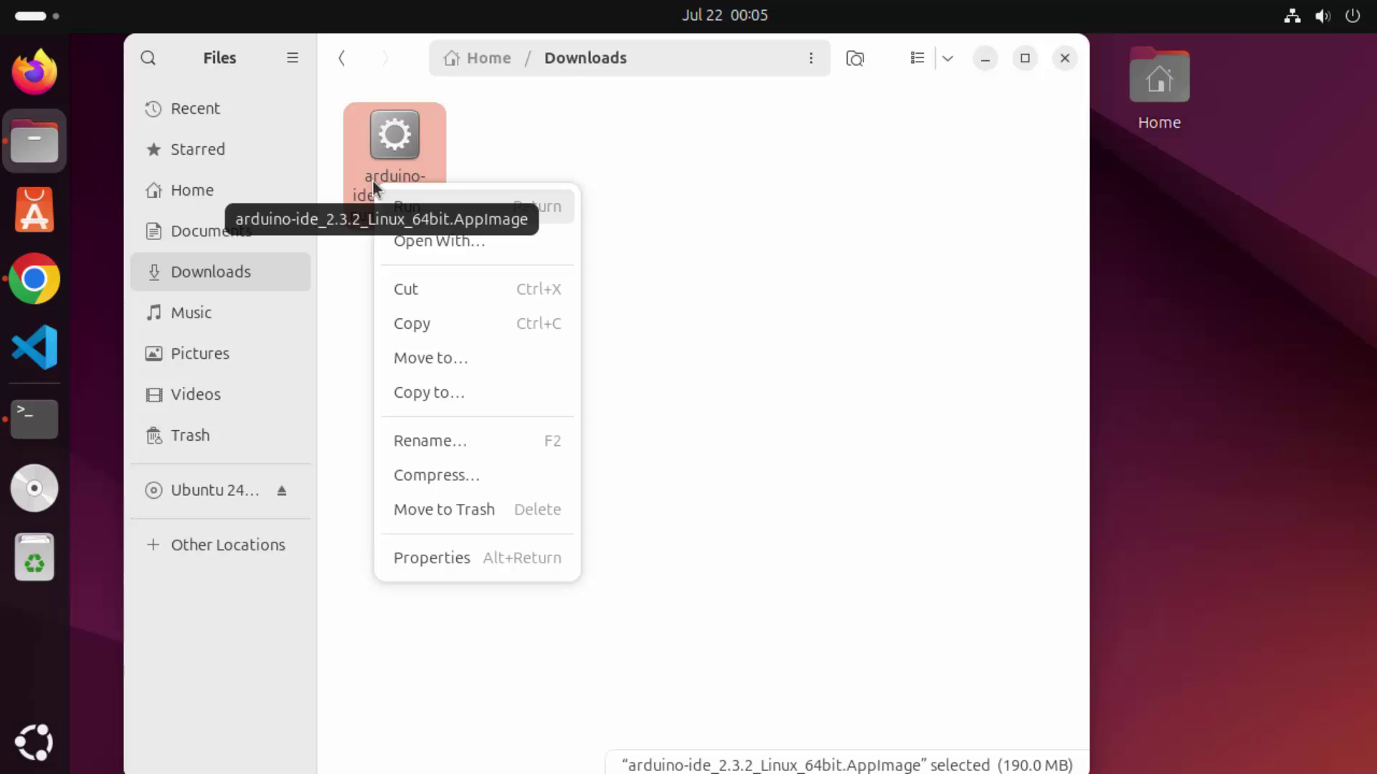
pyautogui.click(411, 287)
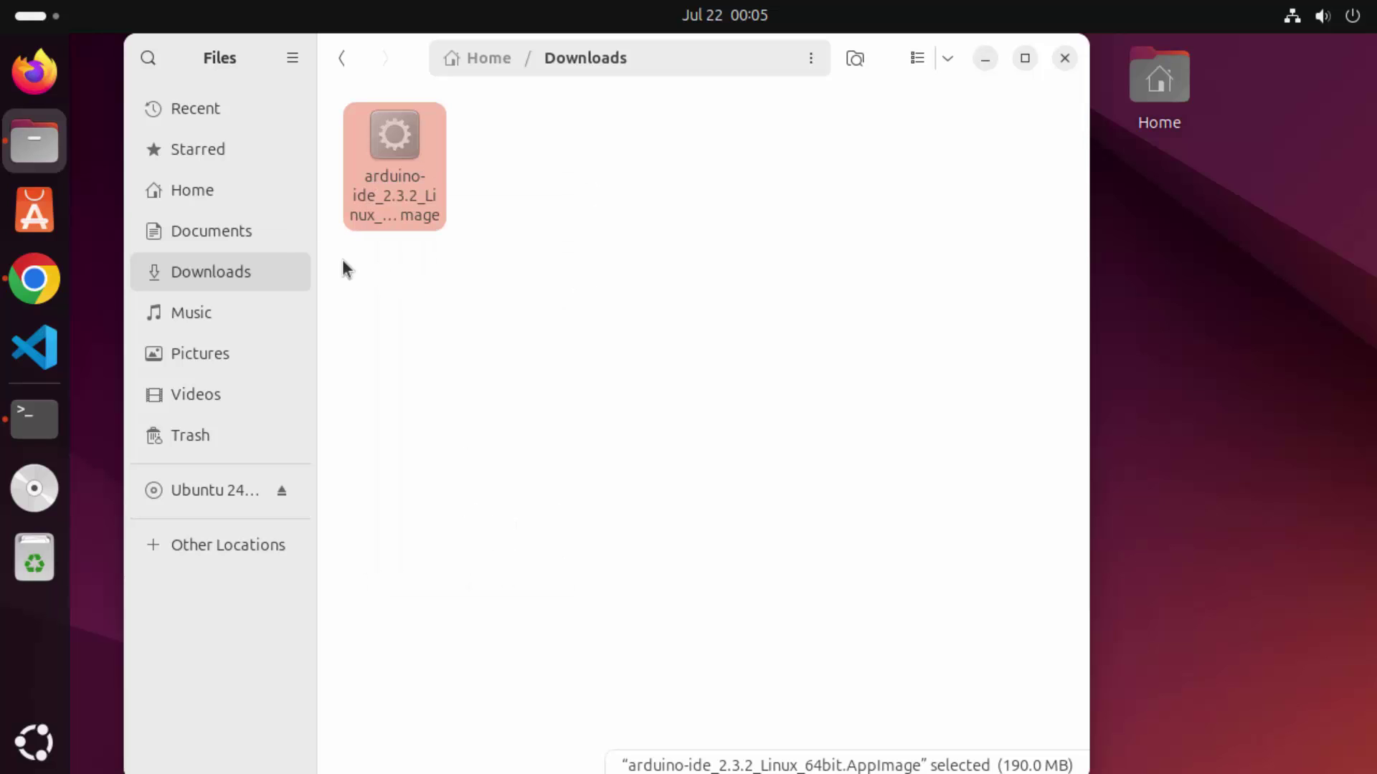
# Step: Paste the AppImage into the Documents folder and select it there
pyautogui.click(229, 237)
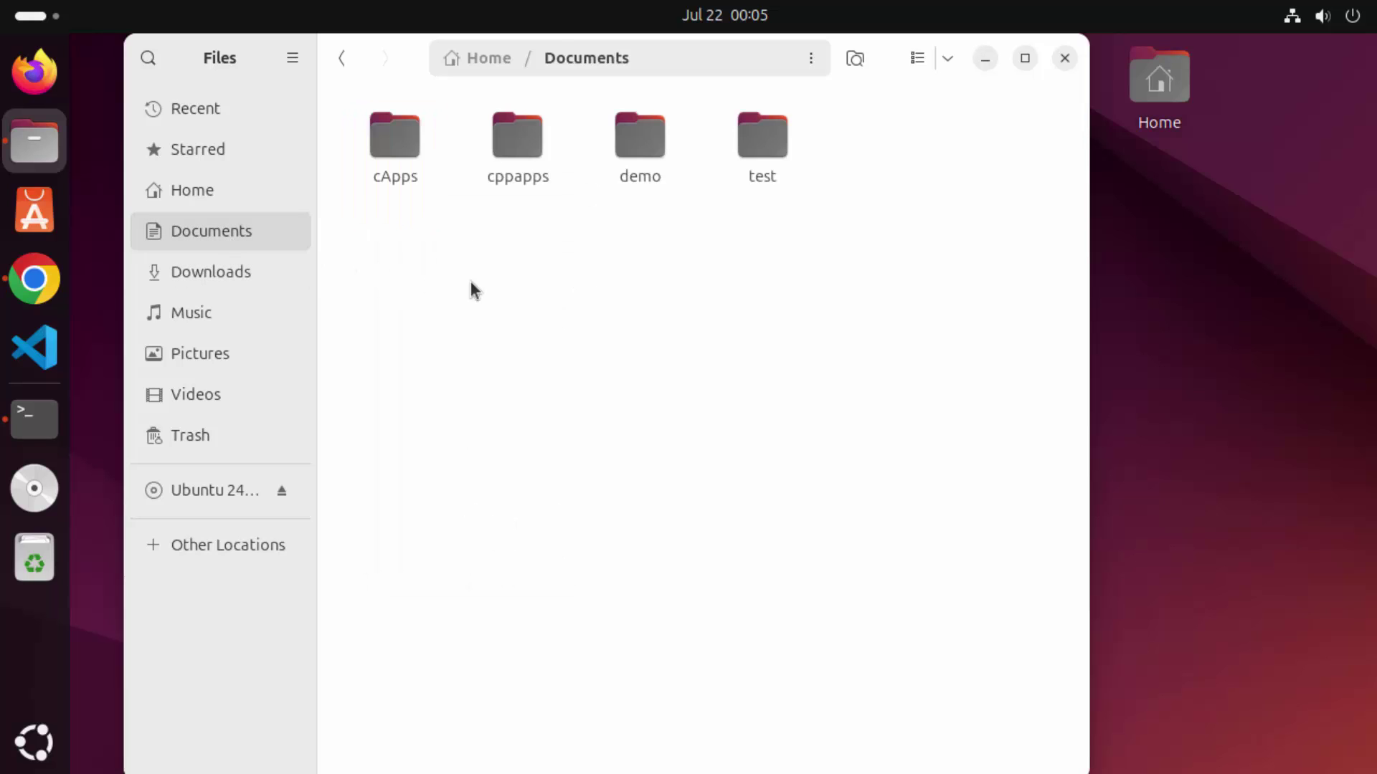
pyautogui.hotkey('ctrl', 'v')
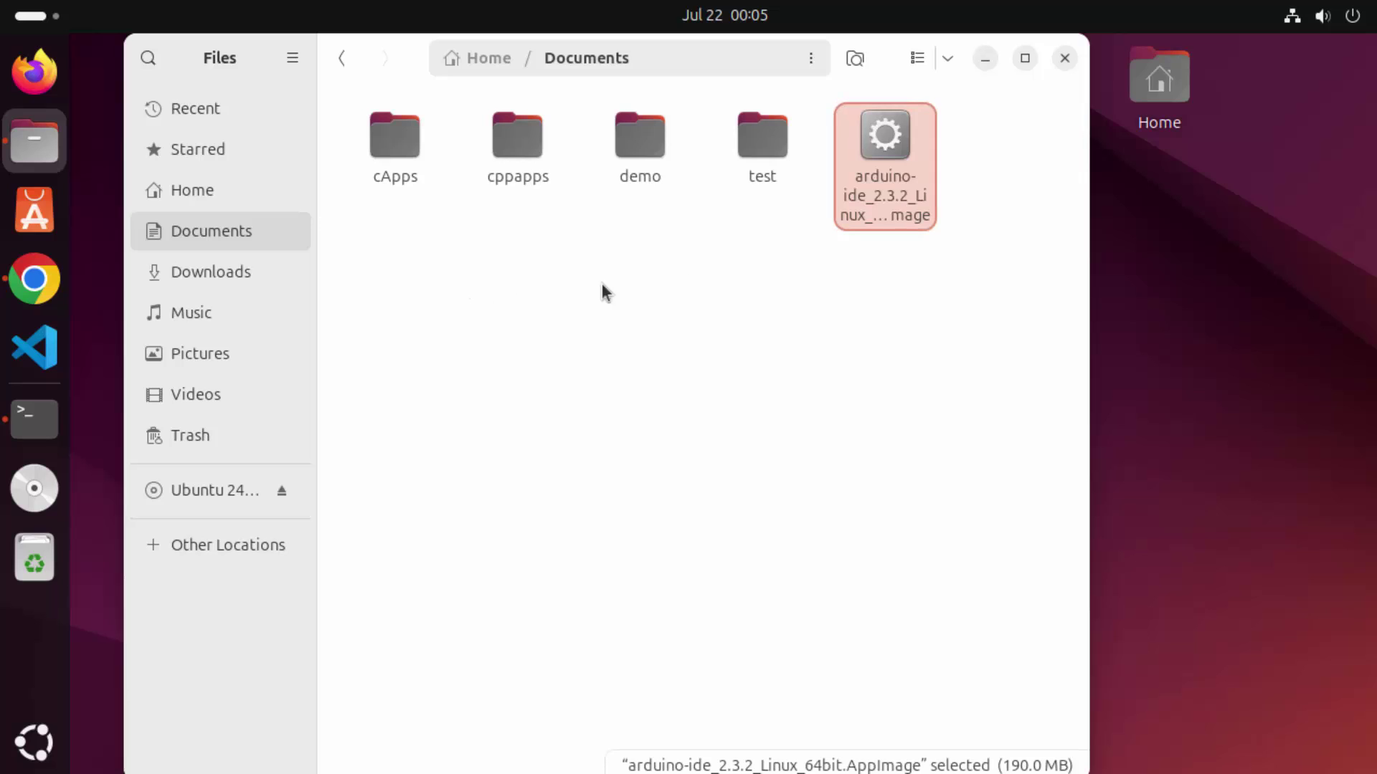
pyautogui.click(801, 244)
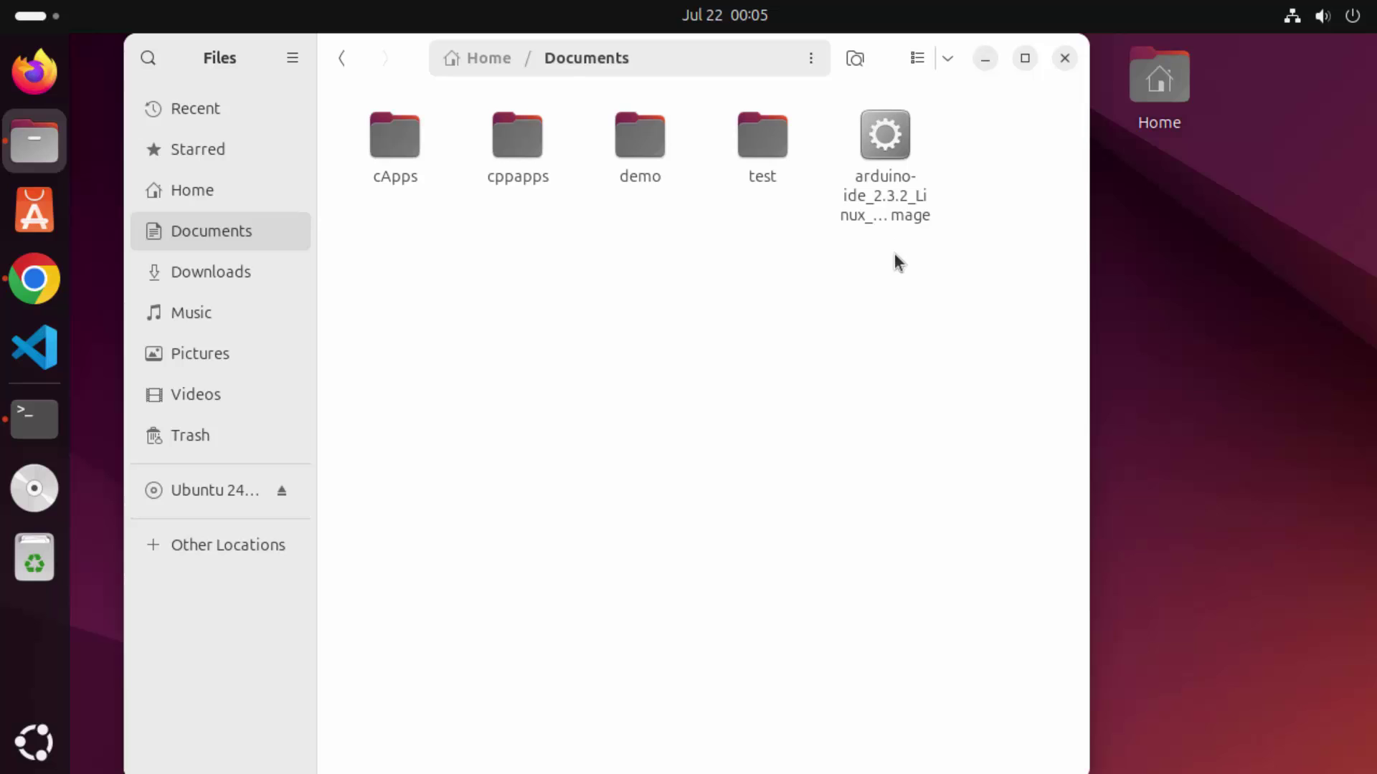
pyautogui.click(882, 157)
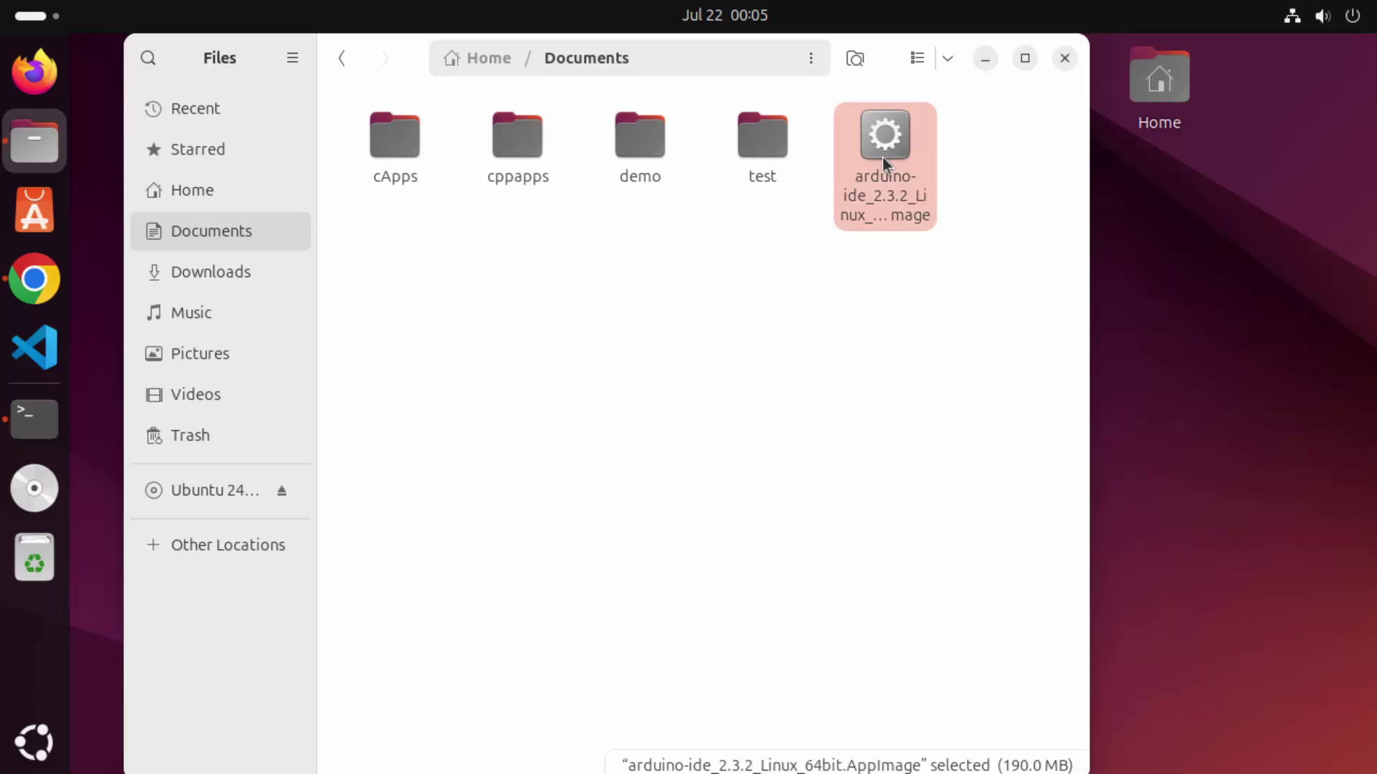